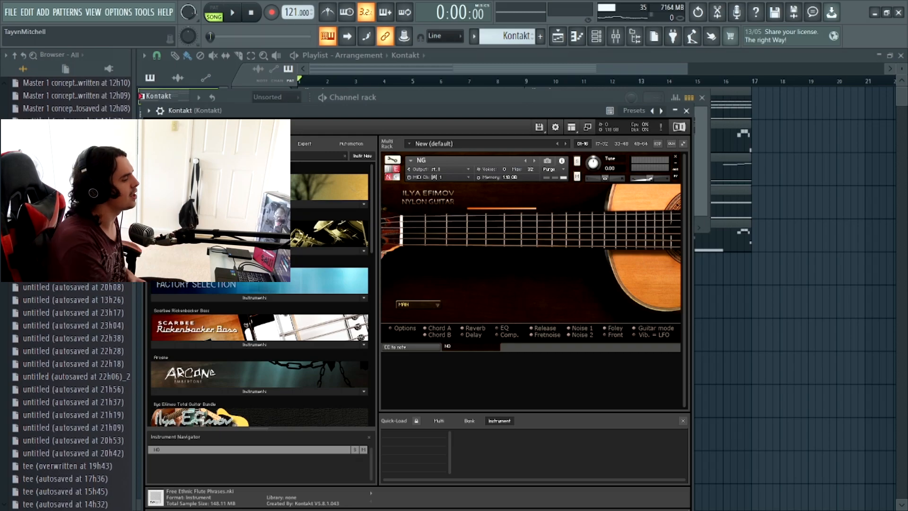
- Open the first Kontakt pattern from the playlist in the piano roll and look over its chord and bass notes
double_click(731, 107)
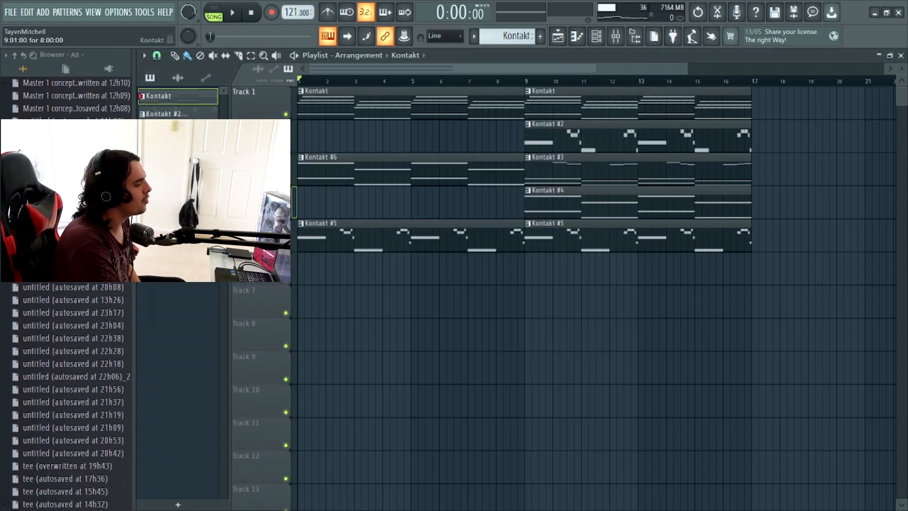
scroll(590, 222, left, 7)
scroll(590, 222, down, 5)
scroll(589, 227, down, 6)
scroll(590, 227, up, 3)
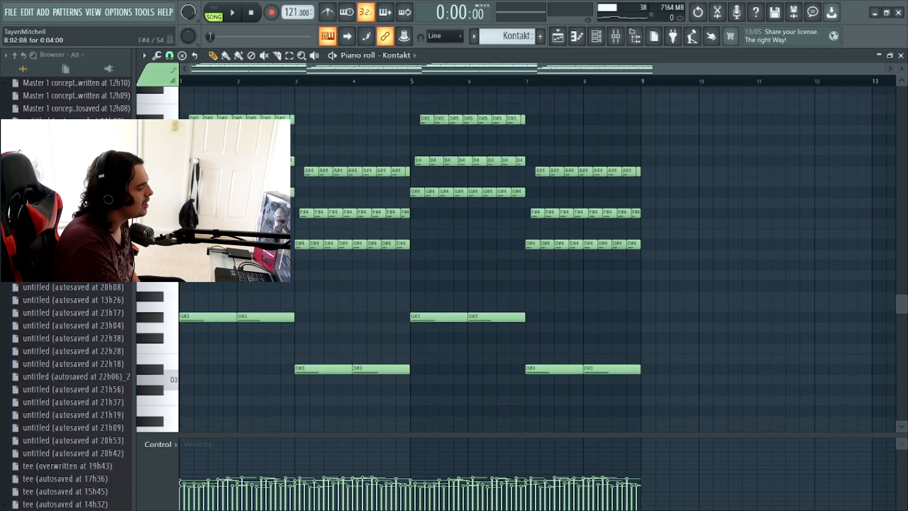
- Examine the staggered start times of the repeated chord notes in the Kontakt pattern, including the D#4, F#4 and A#4 notes in bar 3
drag(882, 69, 439, 69)
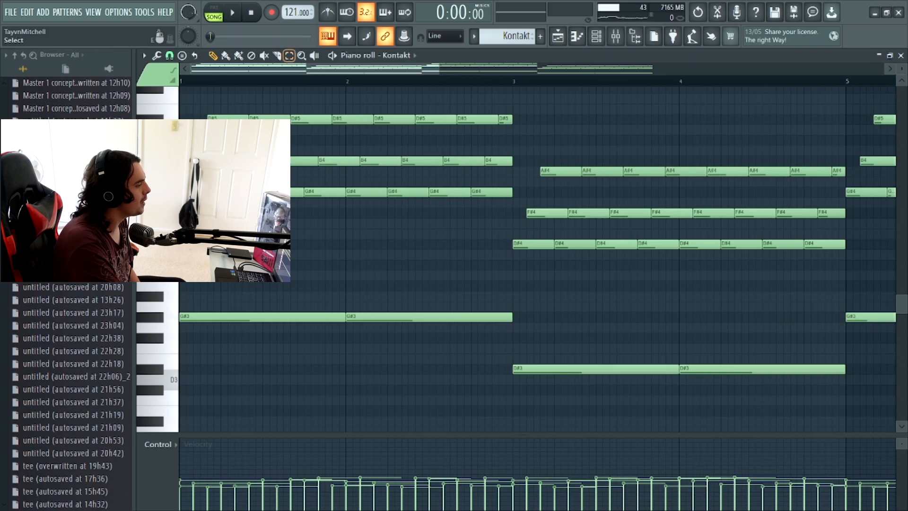
click(290, 55)
mouse_move(406, 228)
mouse_down()
mouse_move(408, 177)
mouse_move(428, 116)
mouse_up()
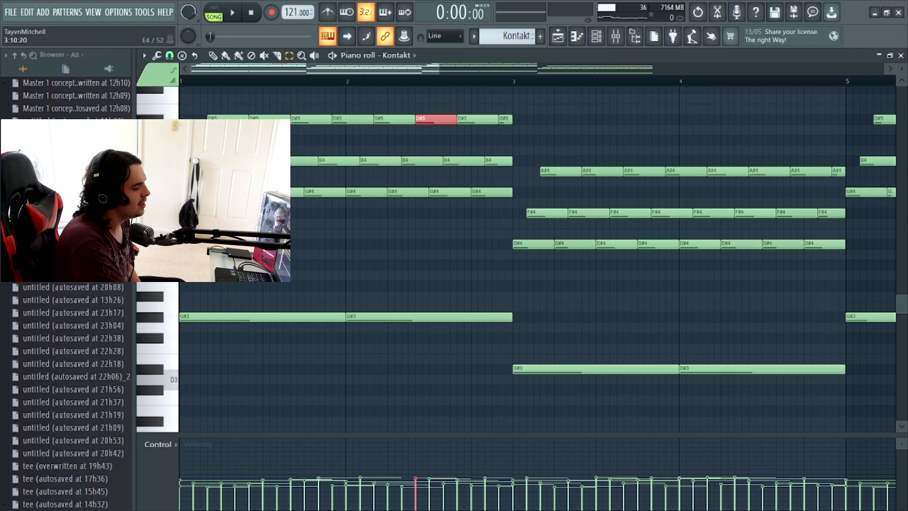
click(623, 243)
click(632, 213)
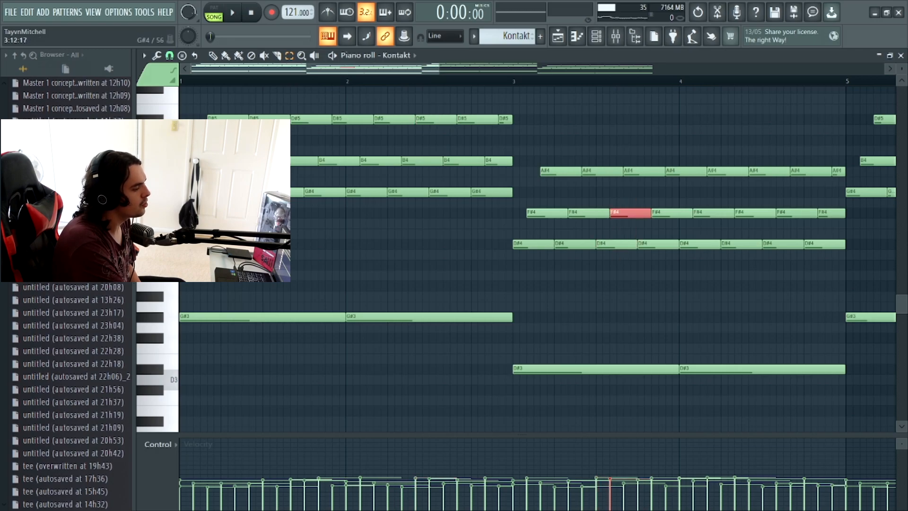
click(642, 171)
drag(439, 69, 295, 69)
scroll(856, 215, up, 4)
scroll(856, 216, down, 3)
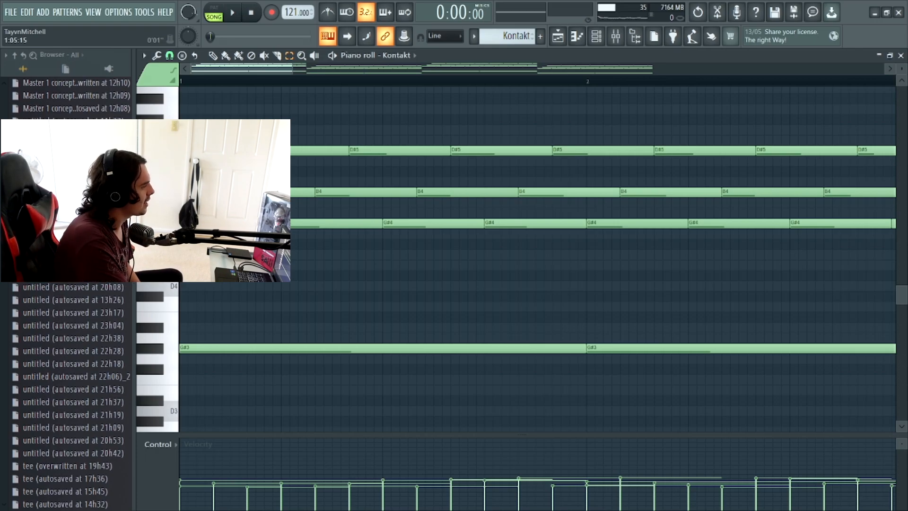
drag(292, 69, 720, 69)
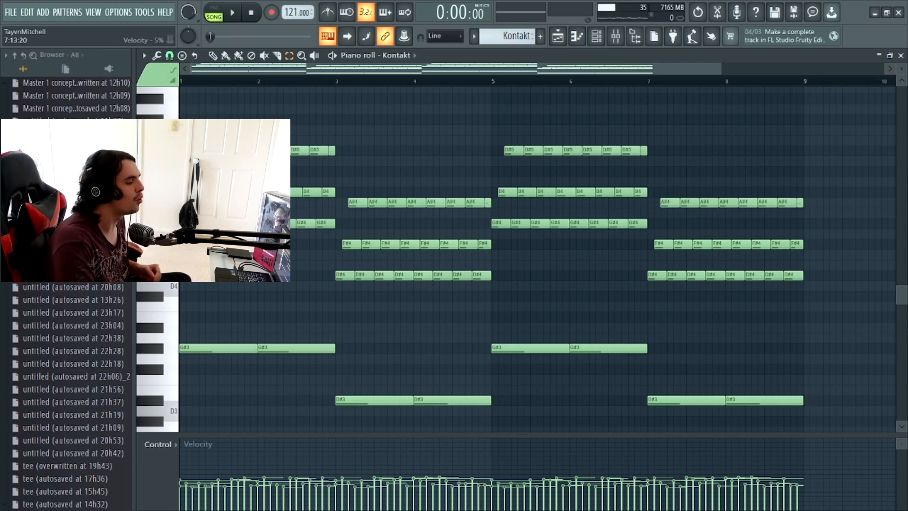
- Inspect the ValhallaVintageVerb and first Fruity parametric EQ 2 settings on the Kontakt mixer track
click(616, 36)
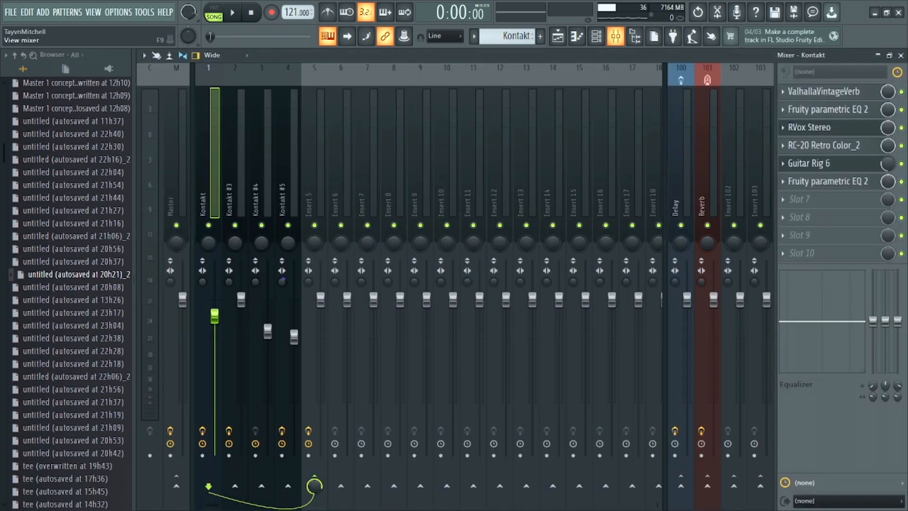
click(813, 91)
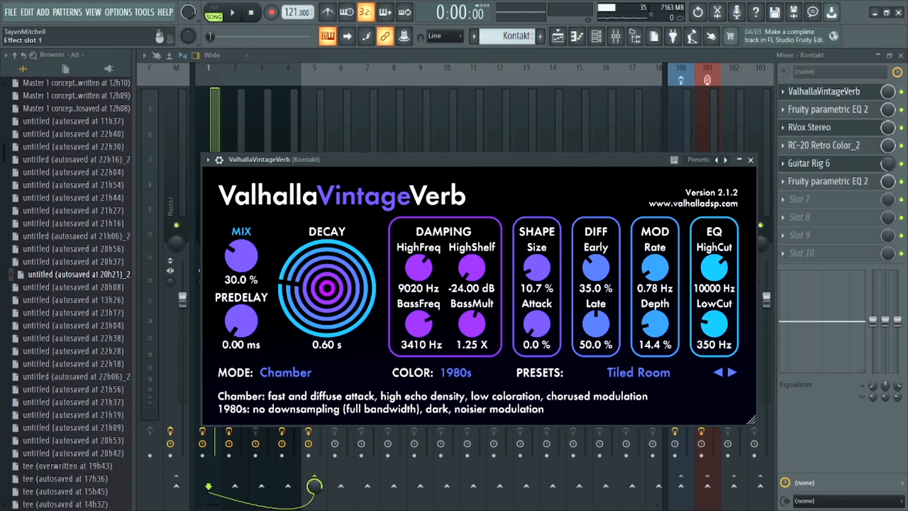
click(828, 109)
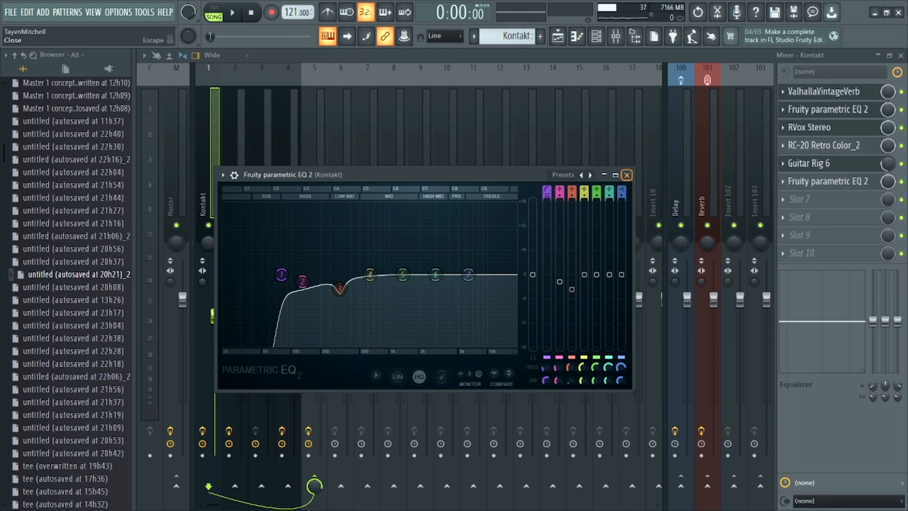
click(626, 174)
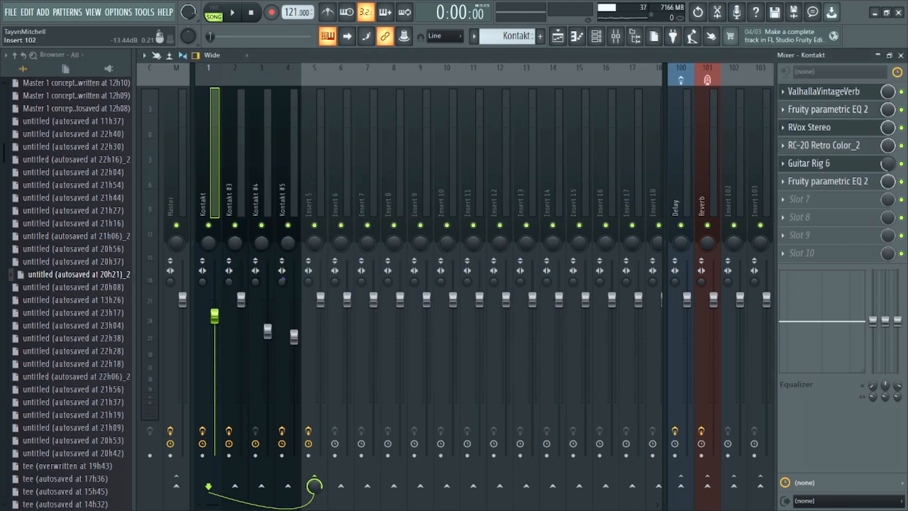
- Review the RVox Stereo and RC-20 Retro Color settings on the Kontakt mixer track, retrying the RC-20 licence authorization
click(809, 128)
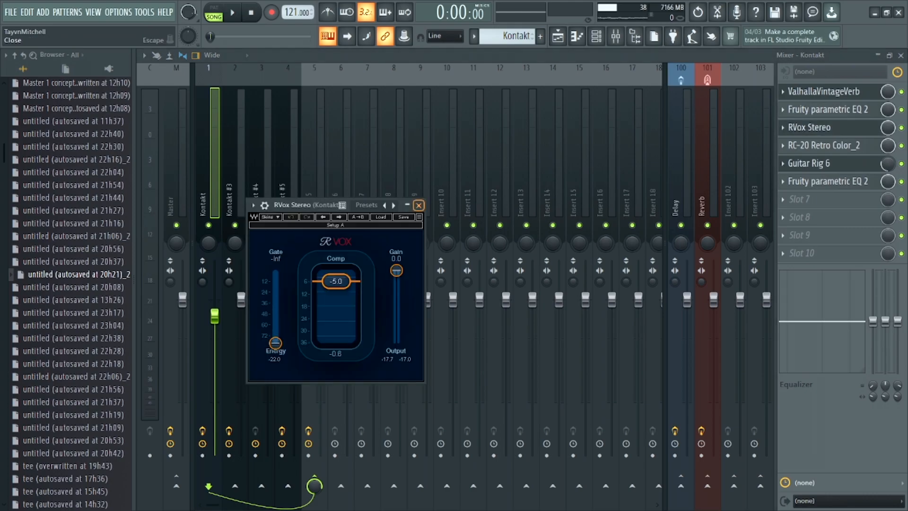
click(418, 205)
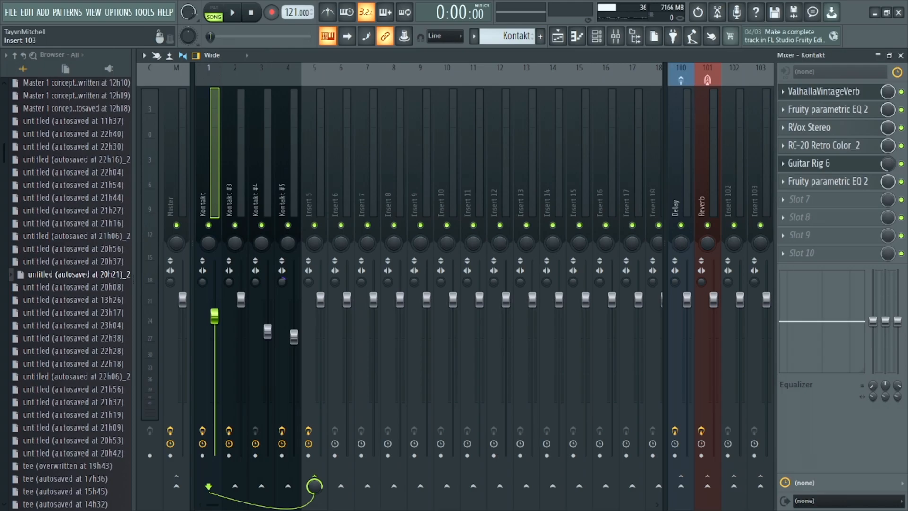
click(809, 145)
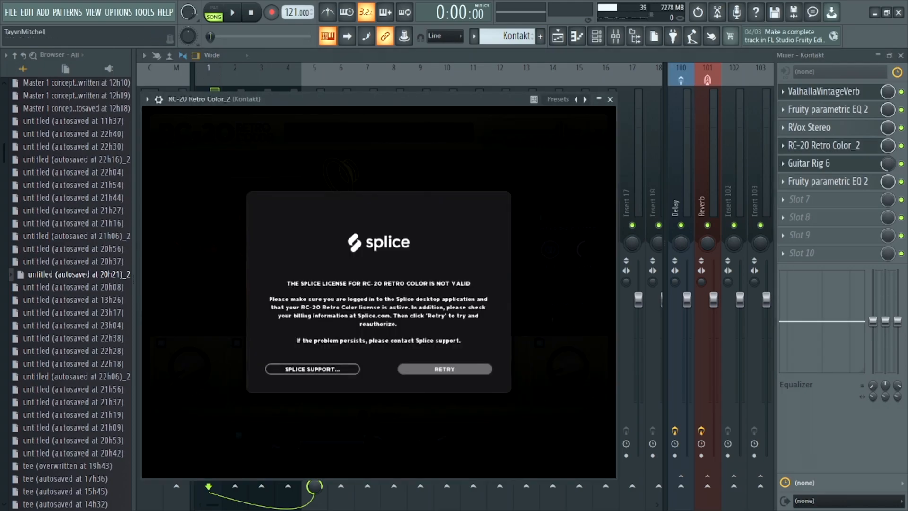
click(444, 369)
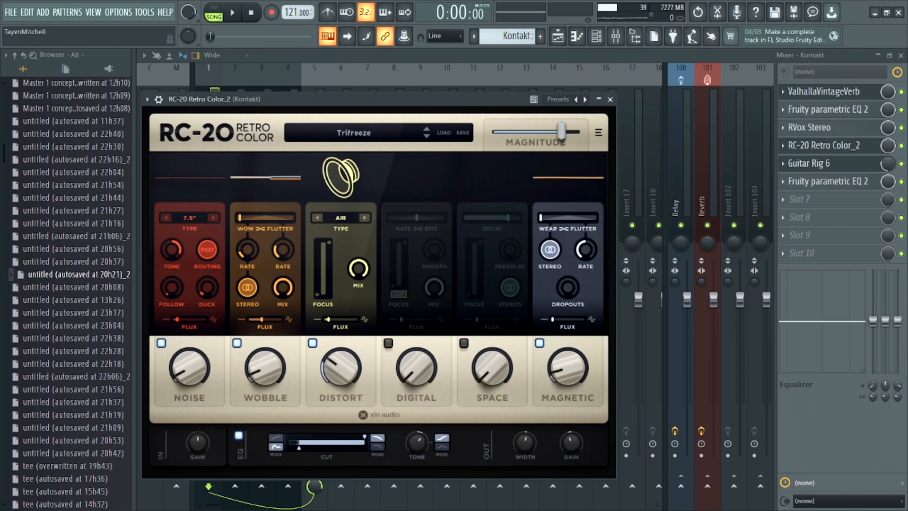
click(609, 99)
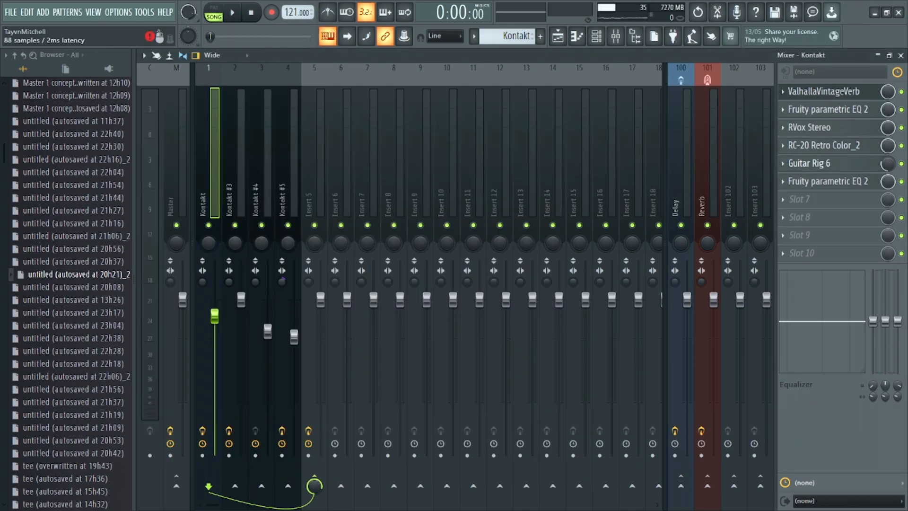
- Review the Guitar Rig 6 and last Fruity parametric EQ 2 settings on the Kontakt mixer track
click(809, 163)
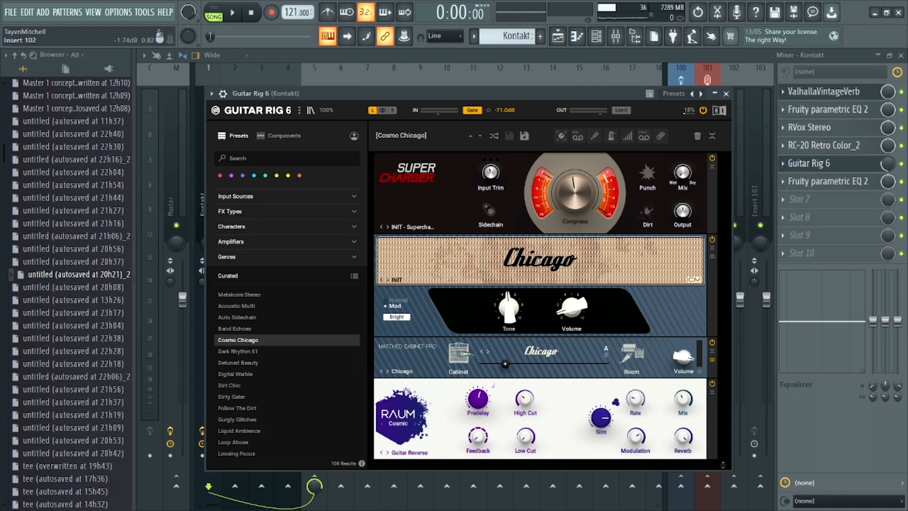
click(726, 93)
click(827, 181)
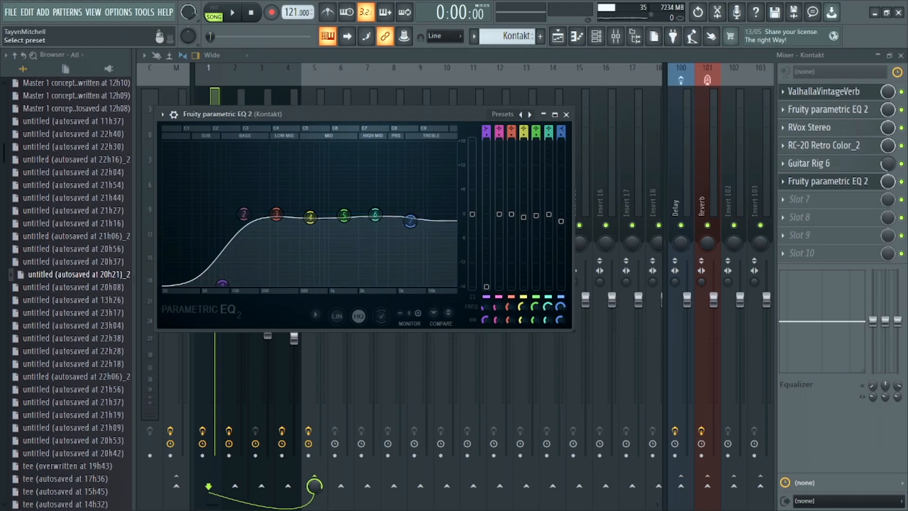
click(566, 115)
- Select the Kontakt #2 pattern in the playlist and view the instrument loaded in its channel
click(558, 36)
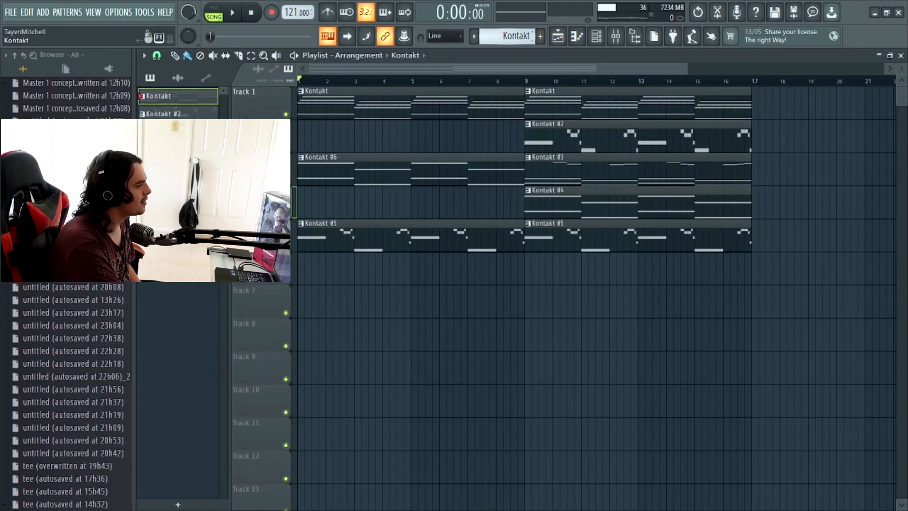
click(165, 114)
click(596, 36)
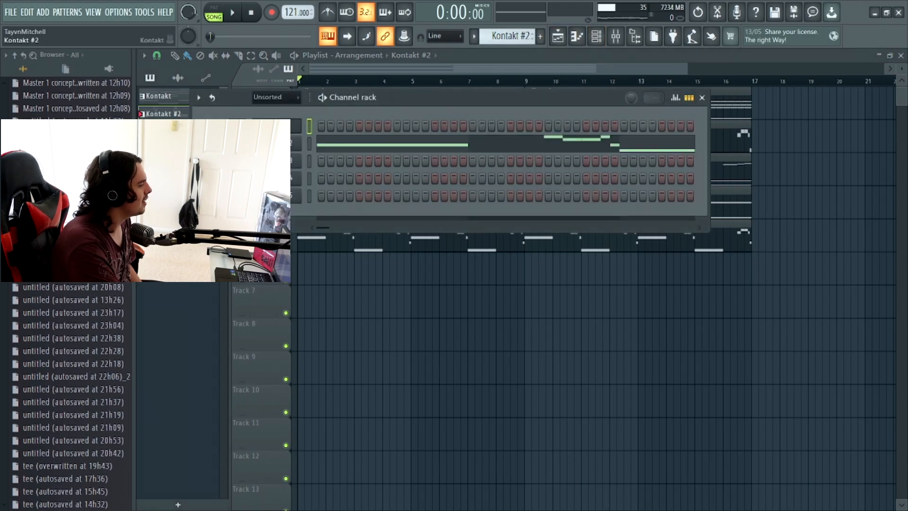
click(274, 143)
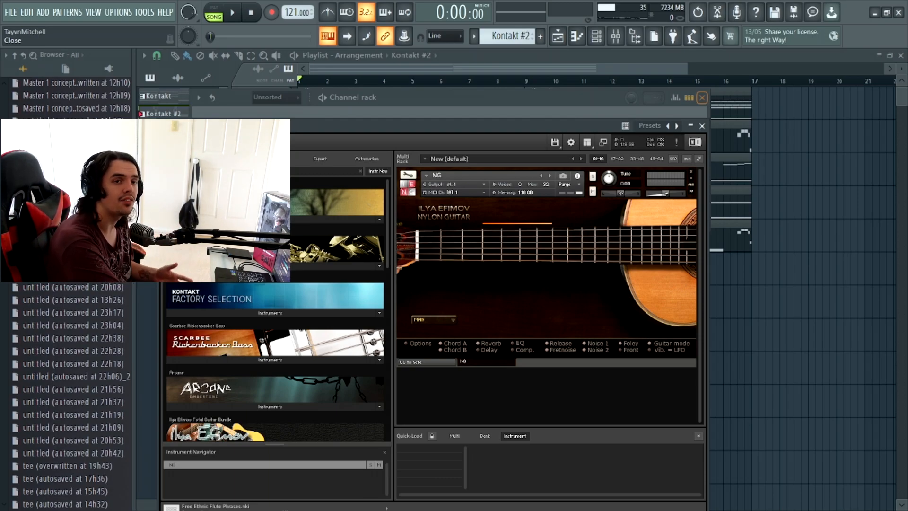
click(701, 97)
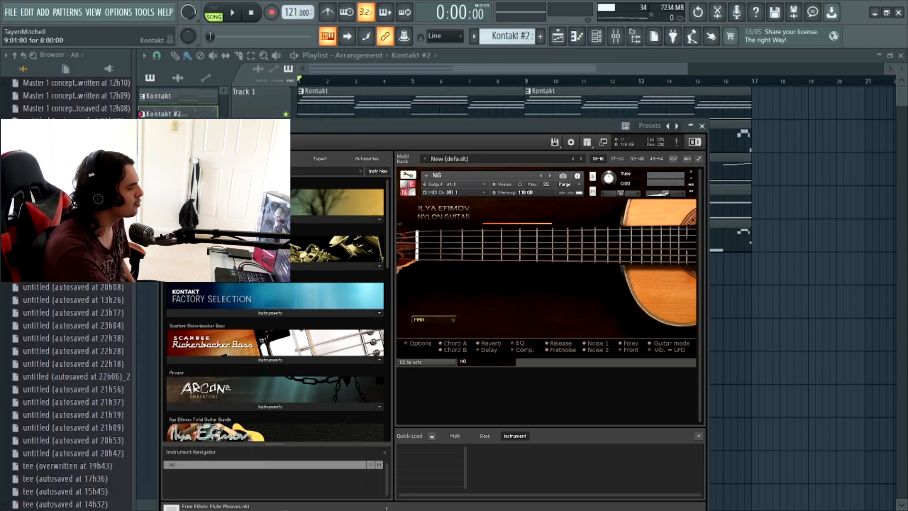
click(701, 126)
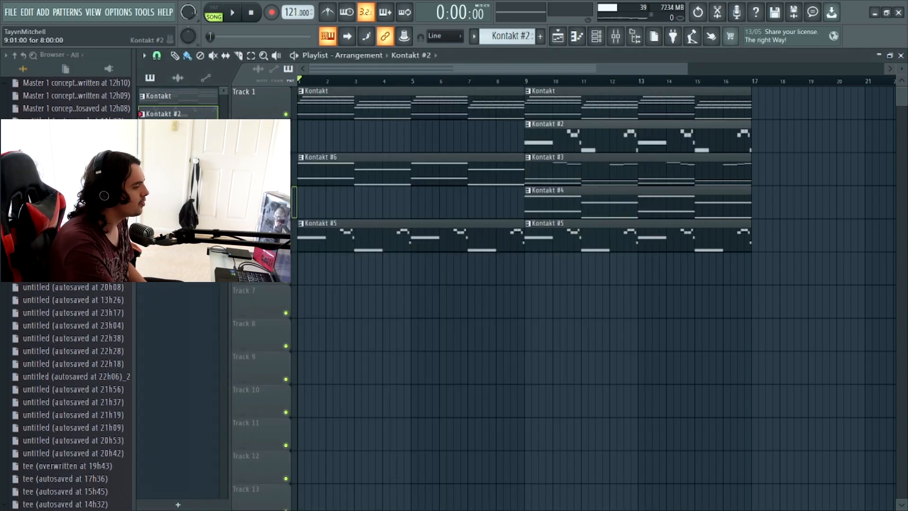
- Open the Kontakt #2 melody in the piano roll and play it back in pattern mode
double_click(701, 126)
drag(524, 69, 351, 69)
scroll(348, 182, up, 6)
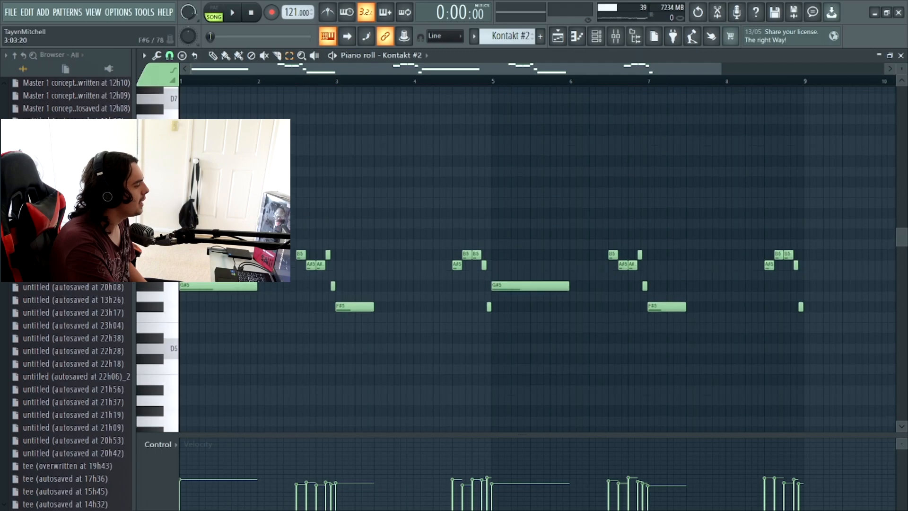
click(214, 13)
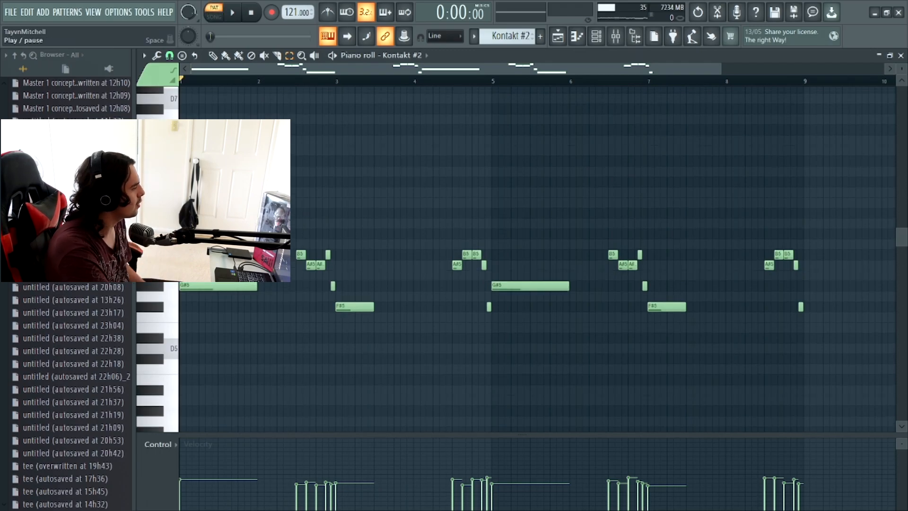
key(space)
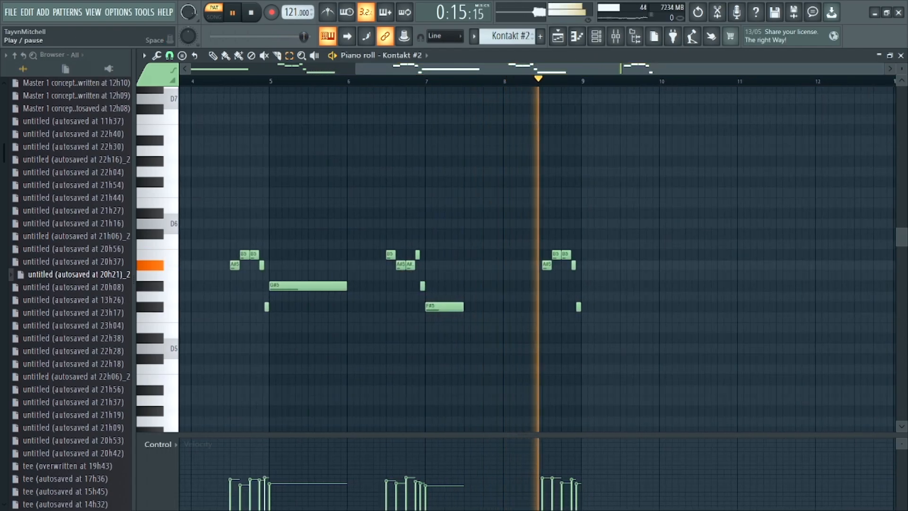
key(space)
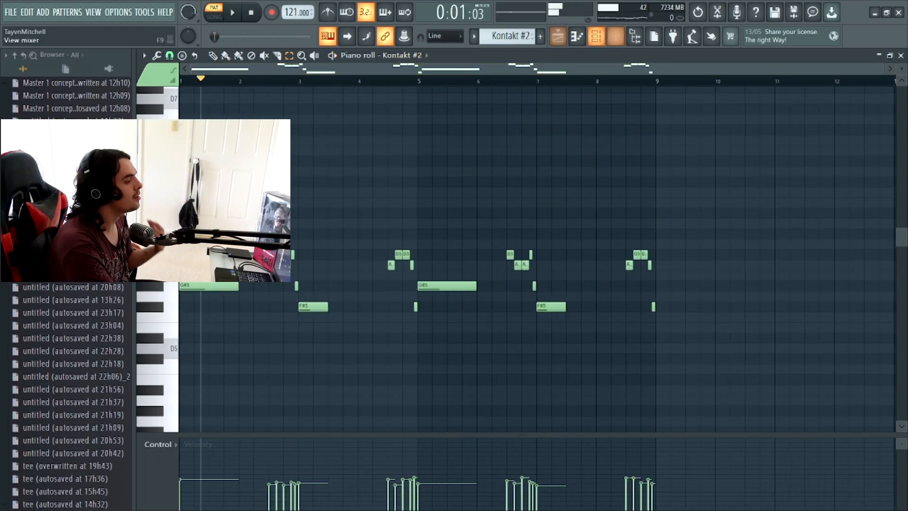
- Check the mixer track's effects, and view the instrument loaded in the Kontakt #3 channel
click(615, 36)
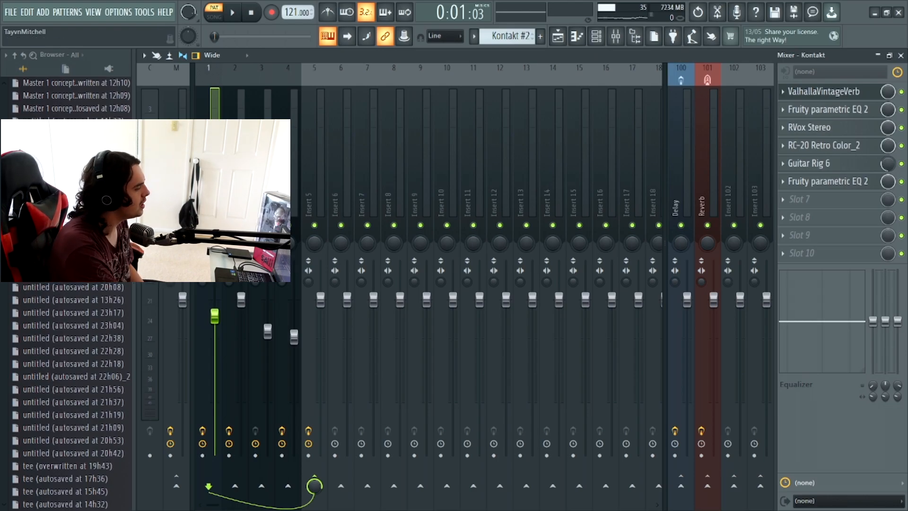
click(557, 36)
click(577, 37)
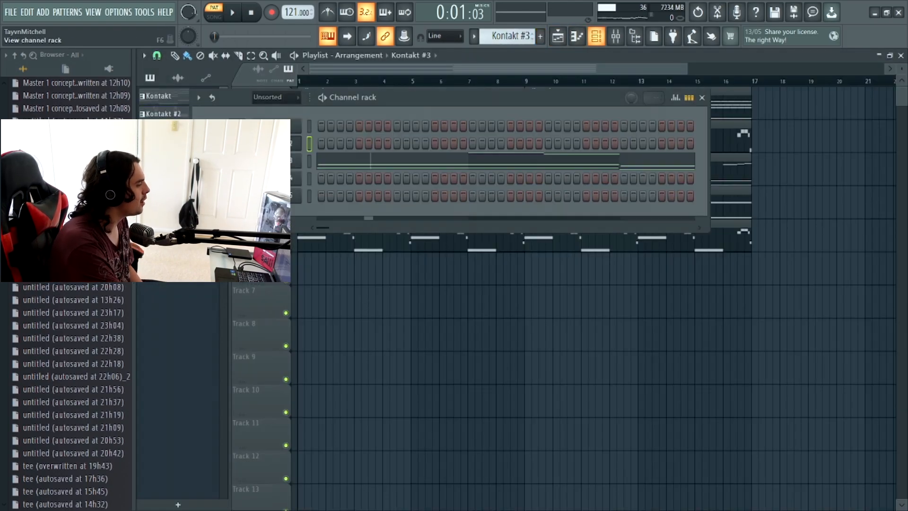
click(270, 161)
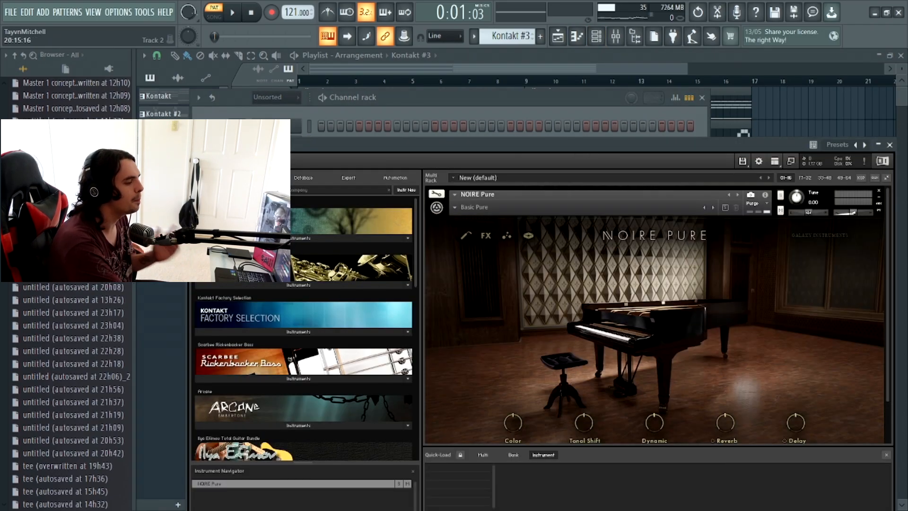
click(890, 144)
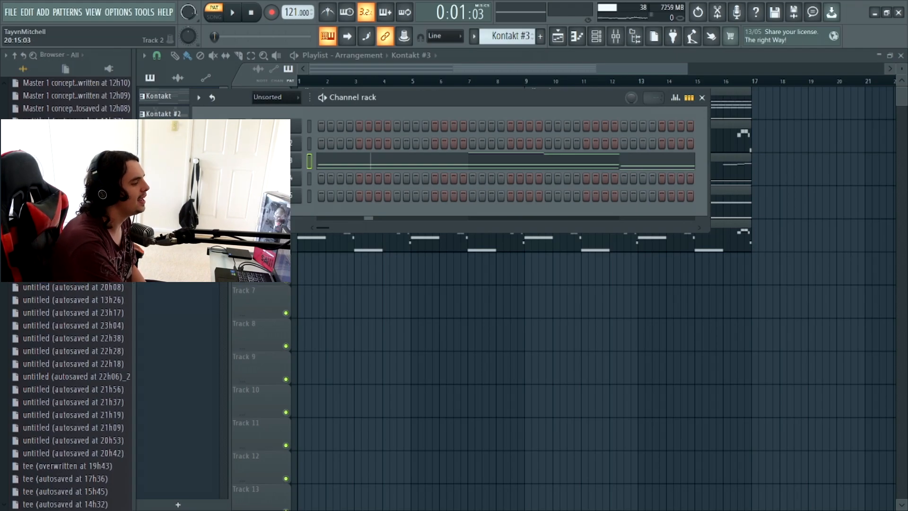
click(861, 137)
- Open the Kontakt #3 pattern in the piano roll and examine its high melody and low bass notes, keeping pattern playback mode
double_click(590, 170)
scroll(340, 187, down, 7)
scroll(339, 187, up, 4)
scroll(536, 256, up, 6)
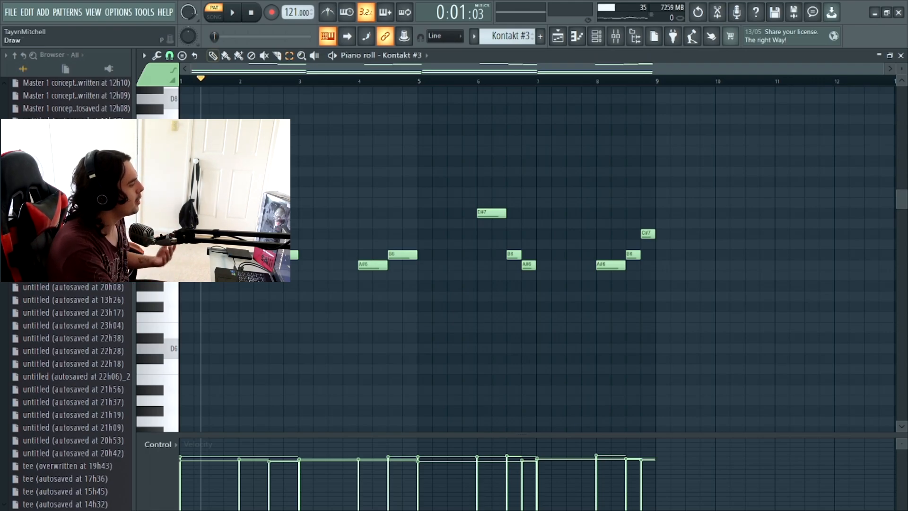
scroll(303, 192, down, 6)
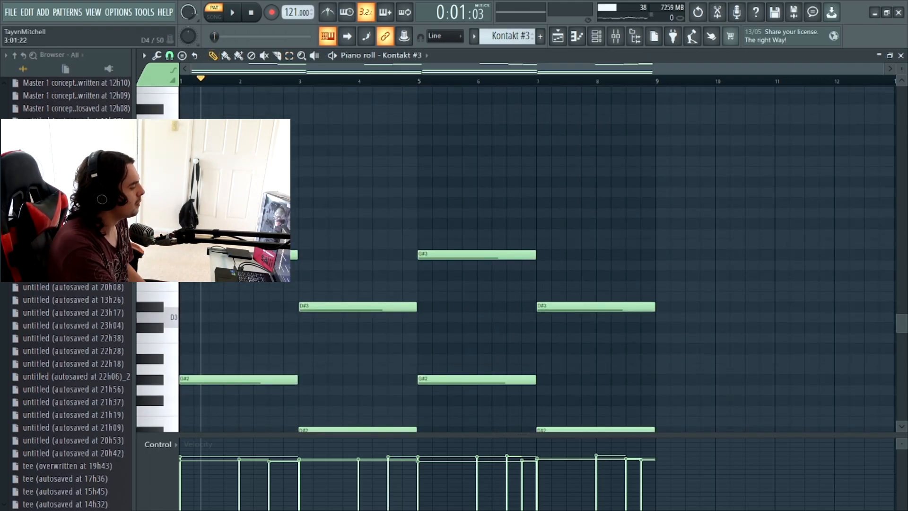
scroll(302, 192, up, 8)
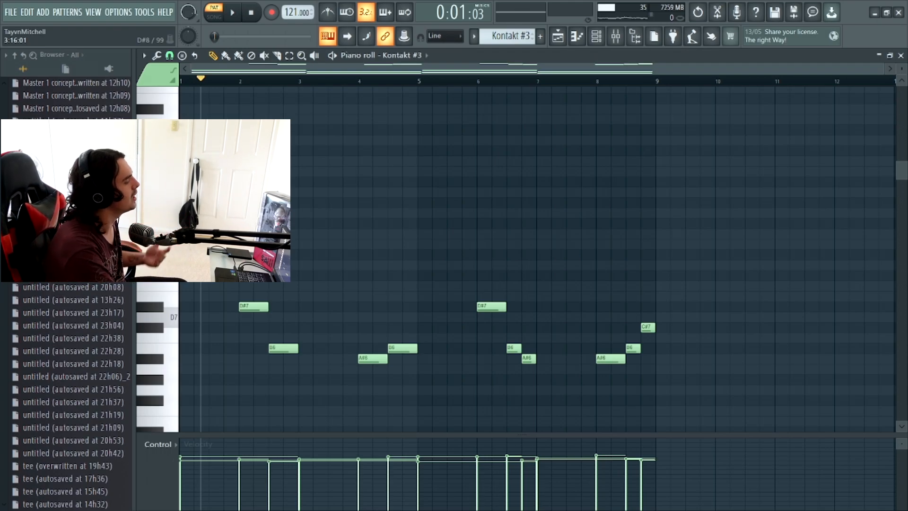
click(215, 13)
click(214, 13)
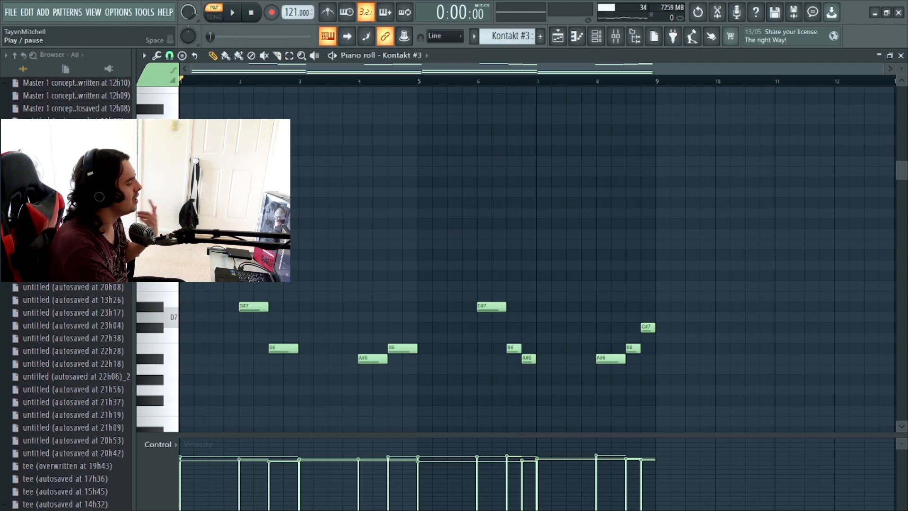
- Play back the Kontakt #3 pattern in the piano roll, following its high melody and its sustained low notes
click(233, 13)
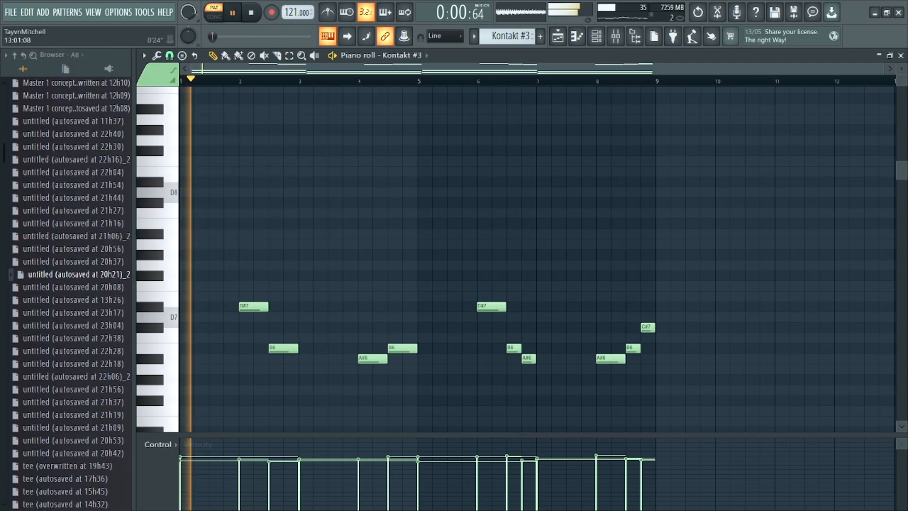
drag(901, 69, 902, 62)
scroll(537, 259, down, 10)
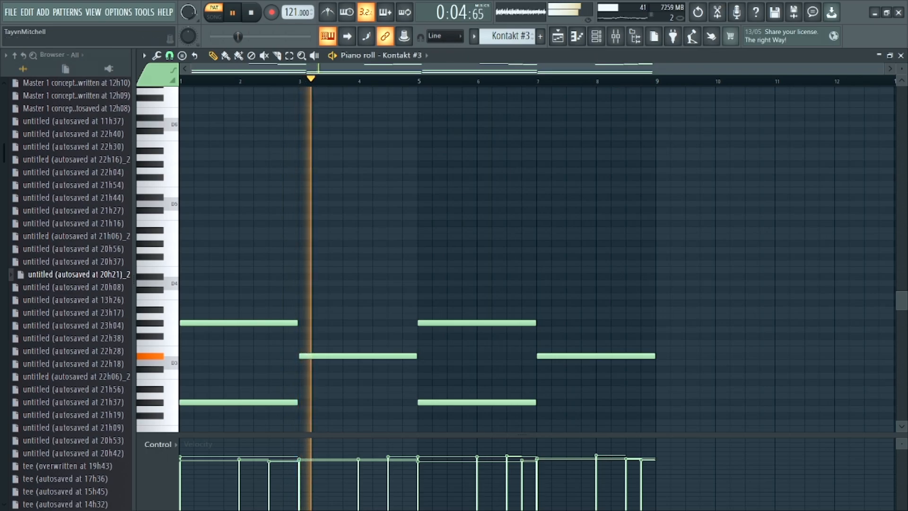
drag(902, 69, 902, 63)
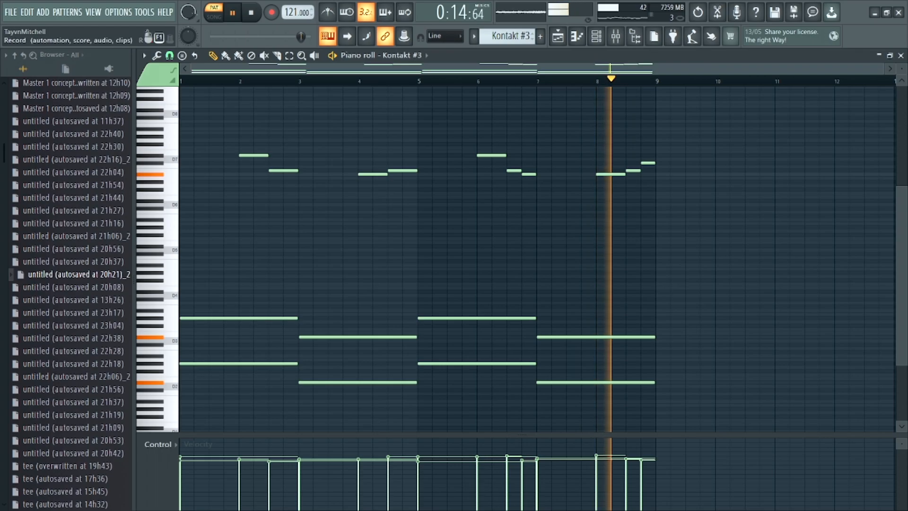
click(232, 13)
- Inspect the Fruity parametric EQ 2 curve on the Kontakt #3 mixer track, and return to the playlist
click(616, 36)
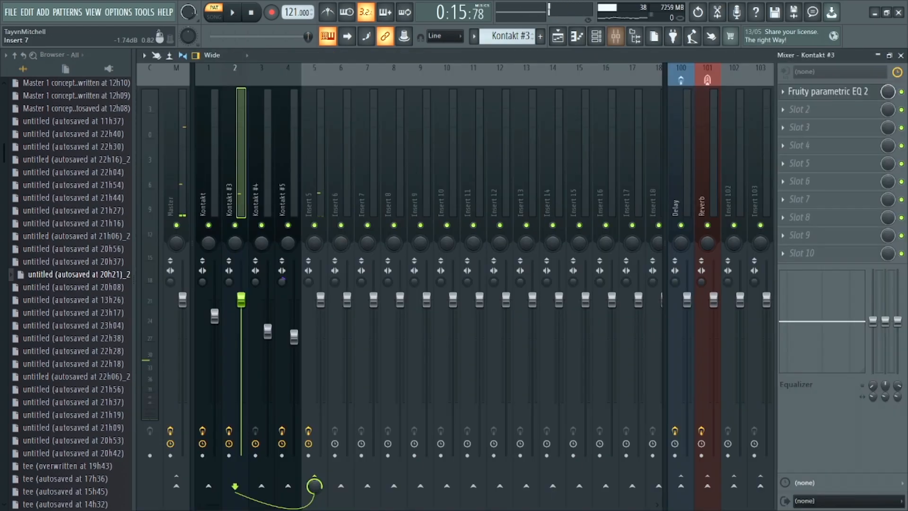
click(827, 92)
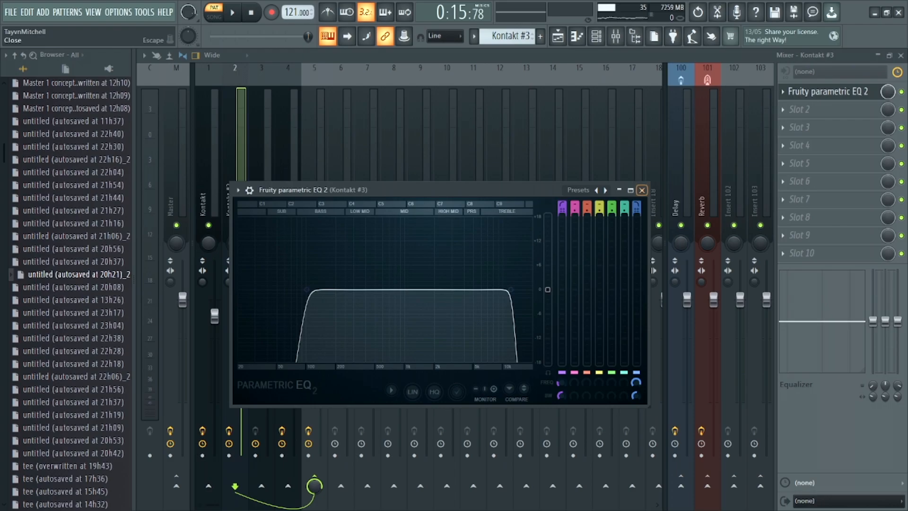
click(328, 36)
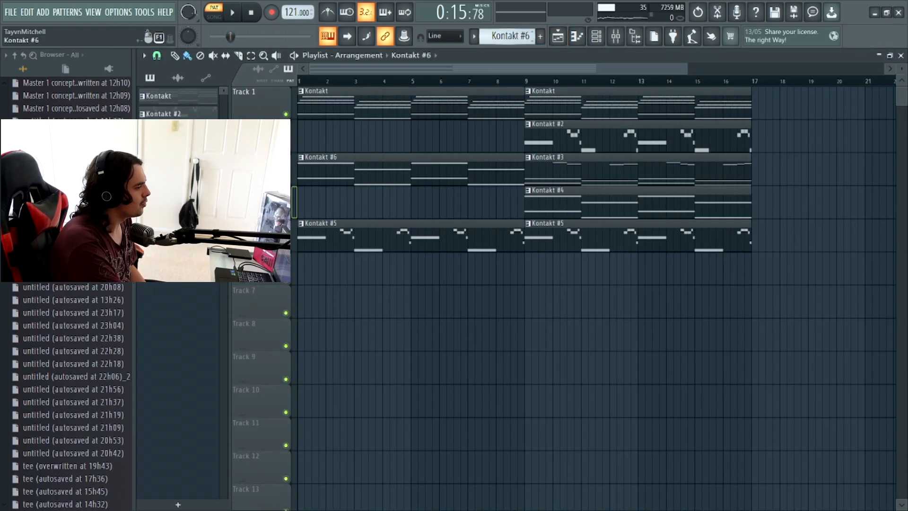
- Select the Kontakt #4 pattern and view the instrument loaded in its Kontakt channel
click(596, 36)
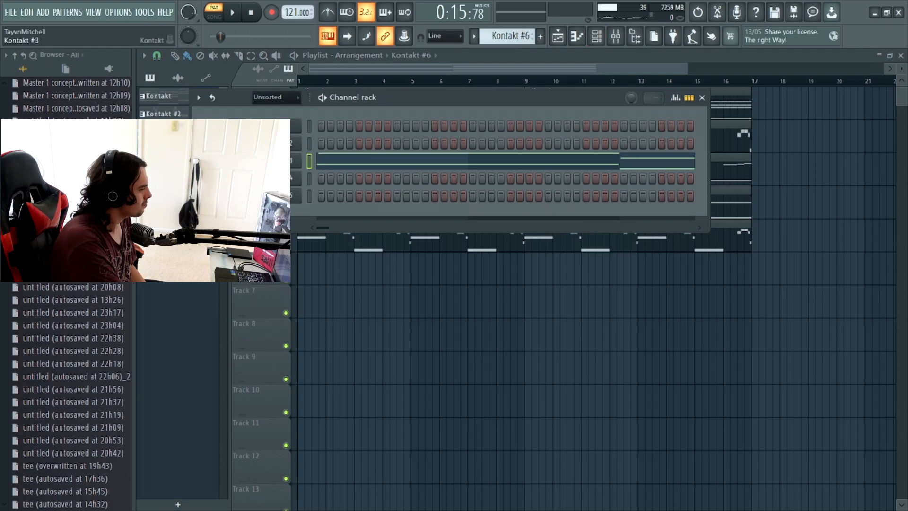
scroll(507, 36, down, 1)
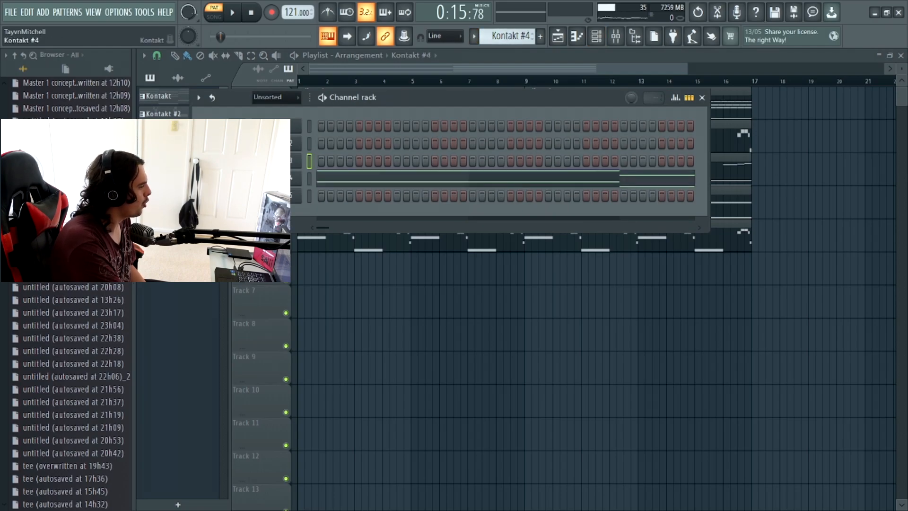
click(276, 179)
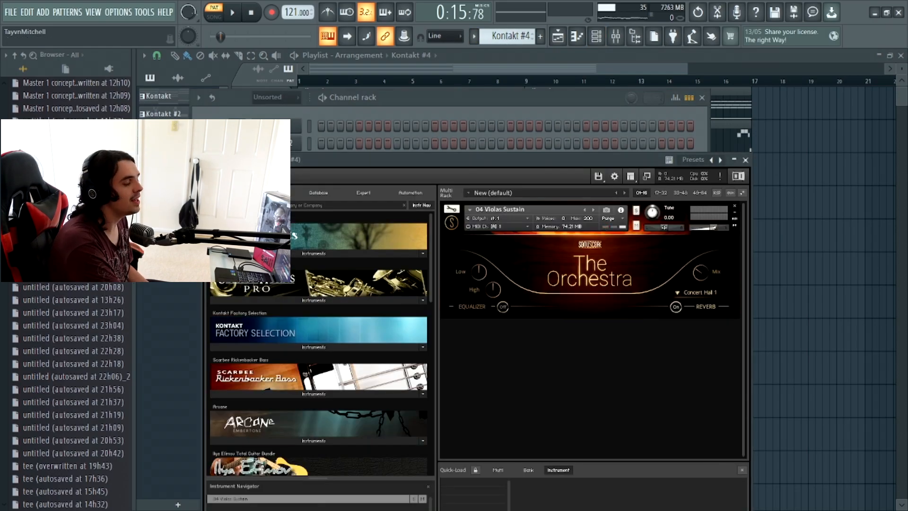
drag(275, 161, 251, 120)
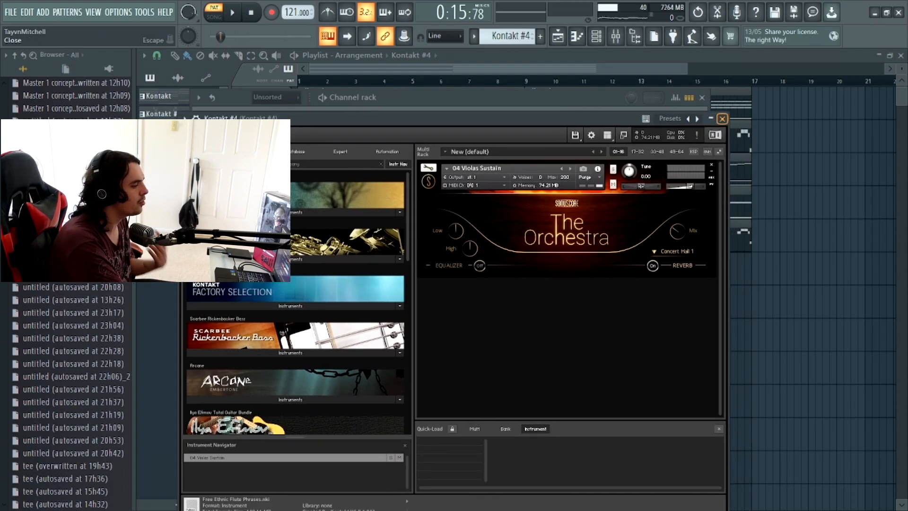
click(722, 119)
- Open the Kontakt #4 pattern in the piano roll, examine its octave-doubled notes and play it from the start in pattern mode
click(441, 178)
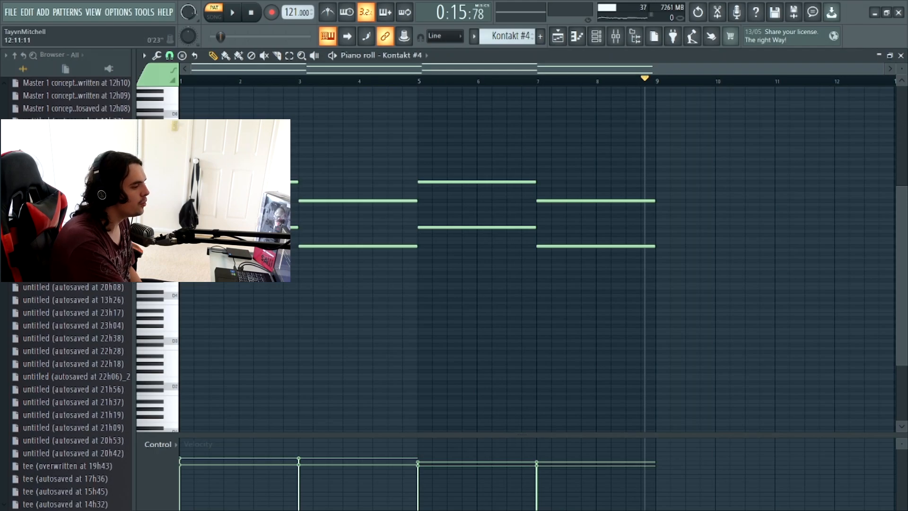
drag(901, 68, 901, 97)
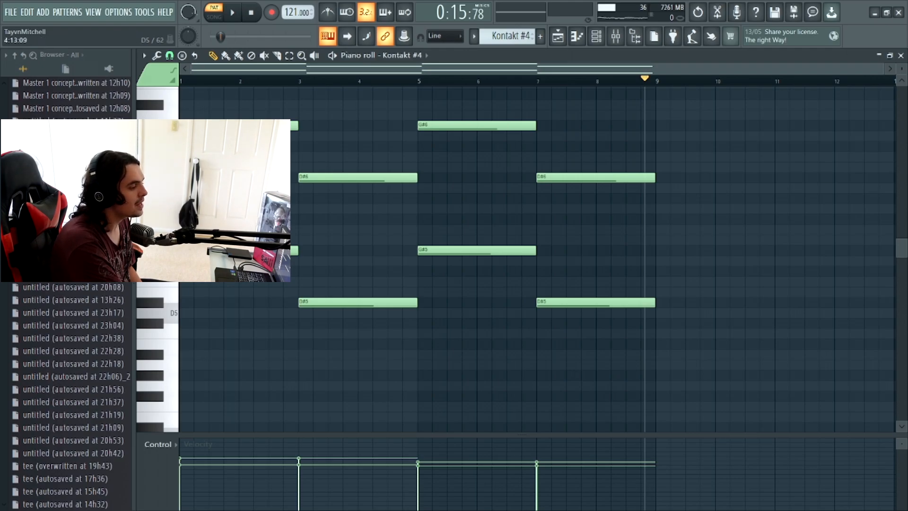
scroll(405, 312, up, 2)
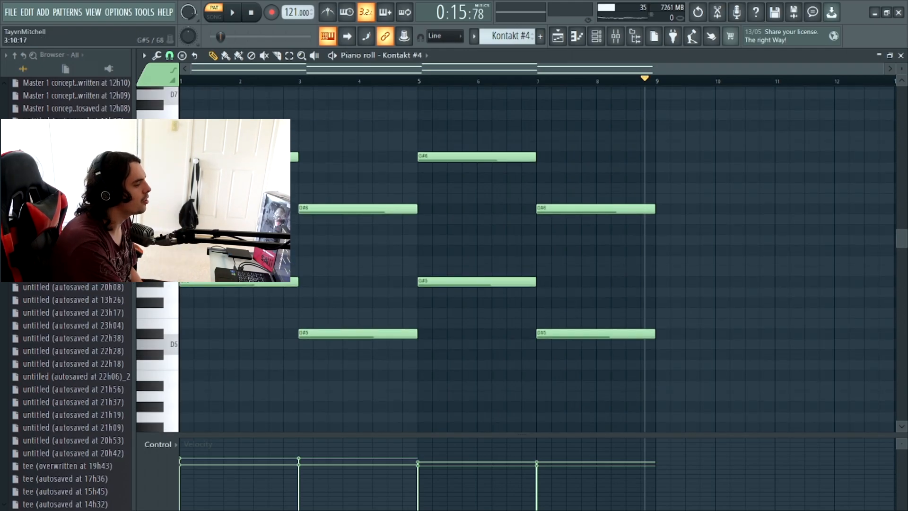
click(214, 13)
click(214, 13)
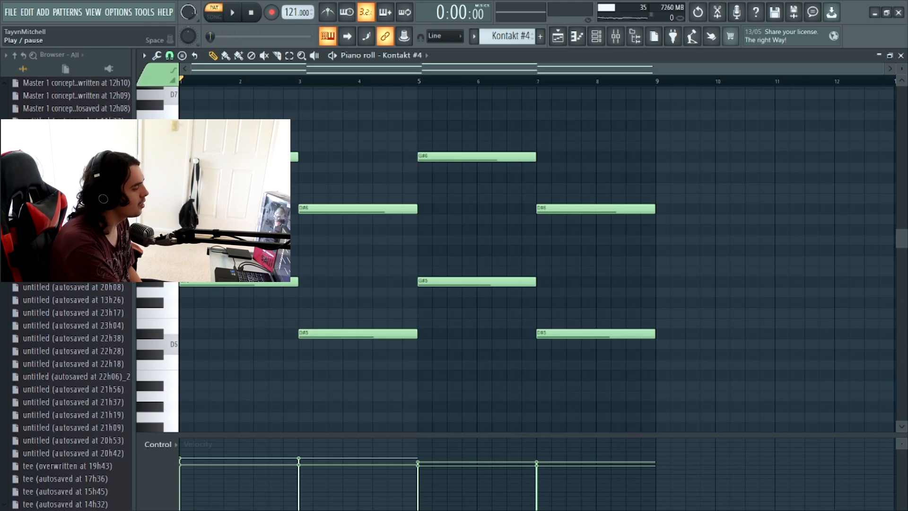
click(232, 12)
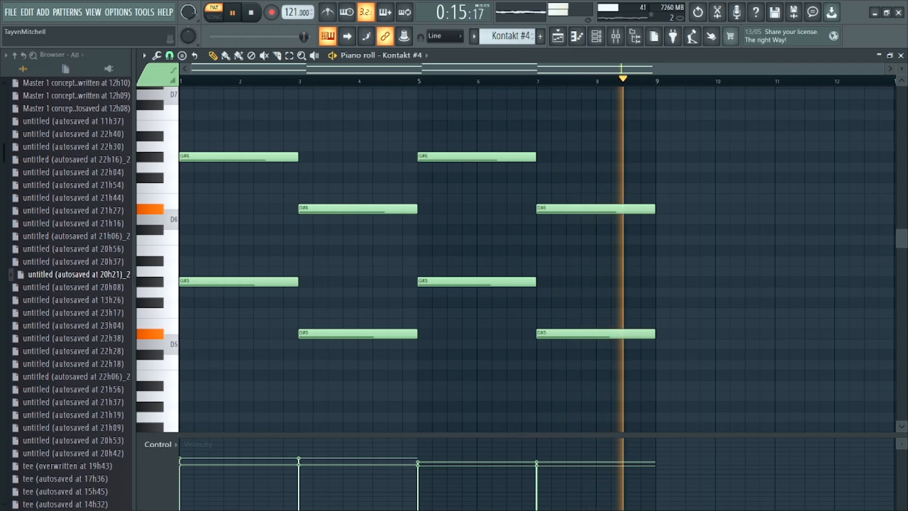
key(space)
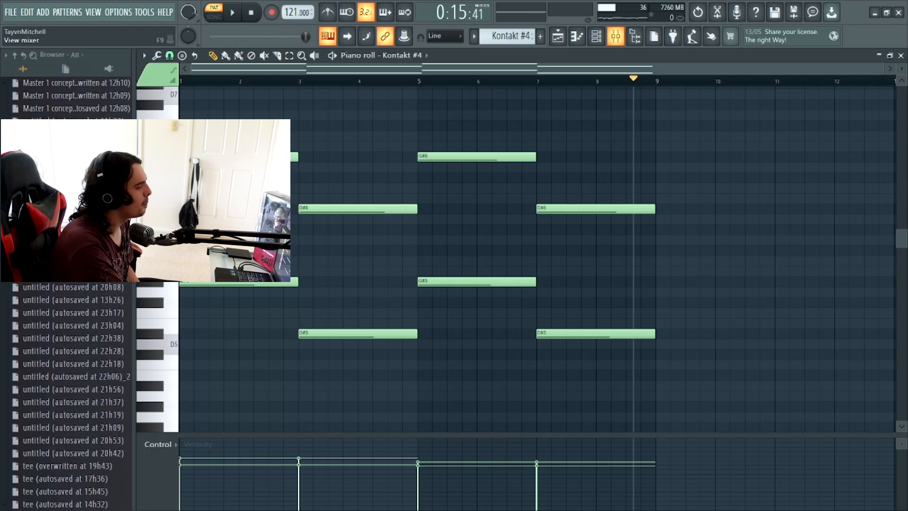
- Check the effect slots of the Kontakt #4 mixer track, and view the instrument loaded in the Kontakt #5 channel
click(615, 36)
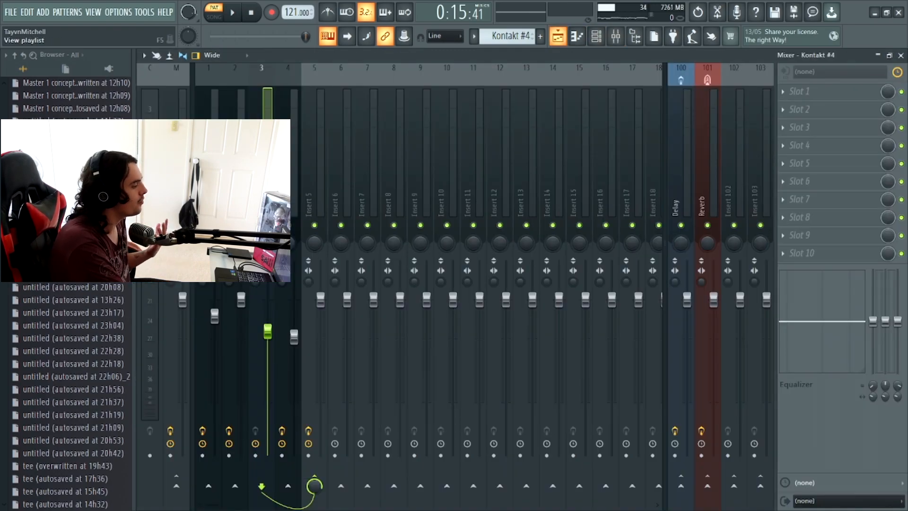
click(557, 37)
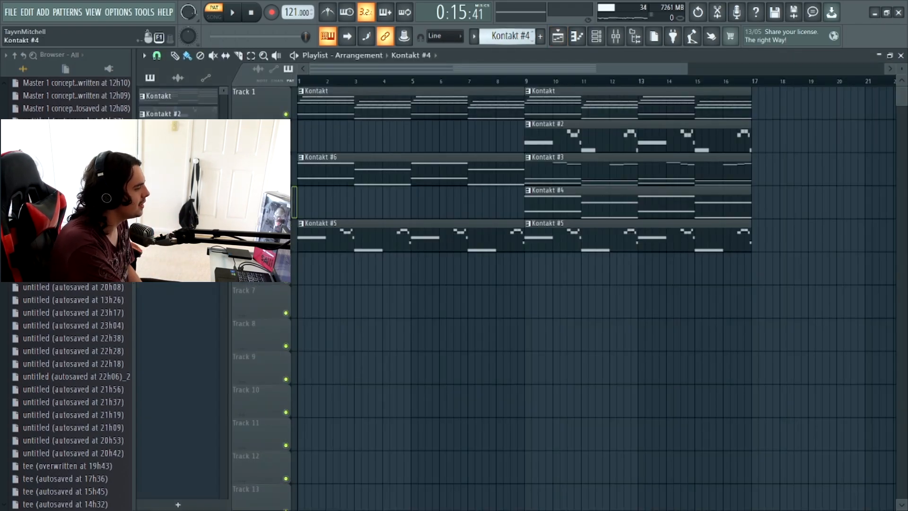
scroll(508, 36, up, 1)
click(596, 36)
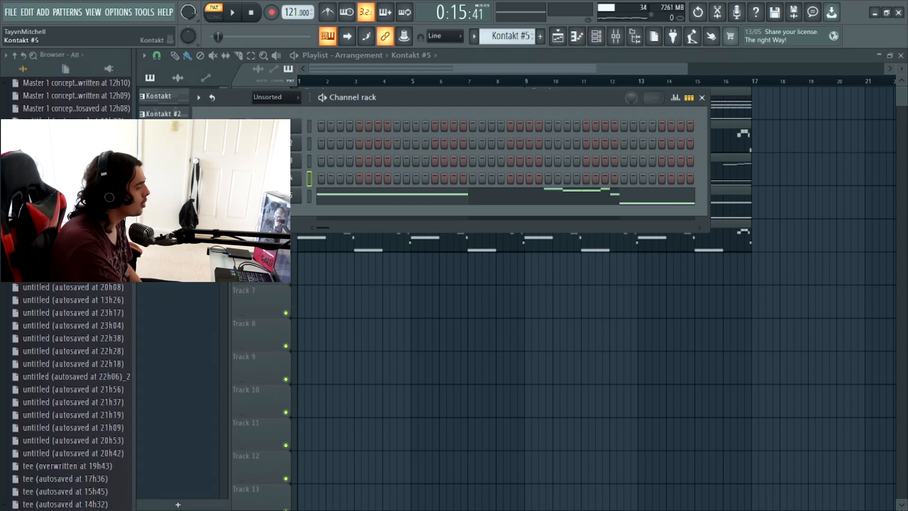
click(274, 195)
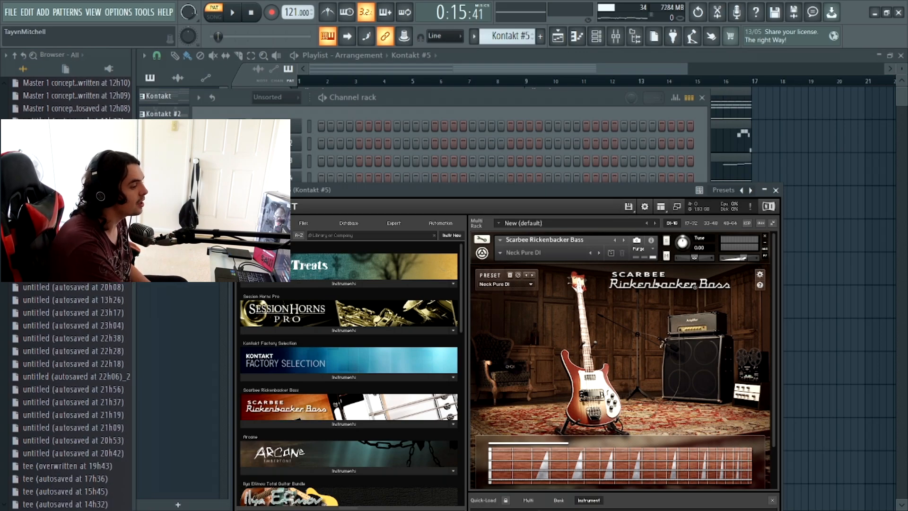
key(Escape)
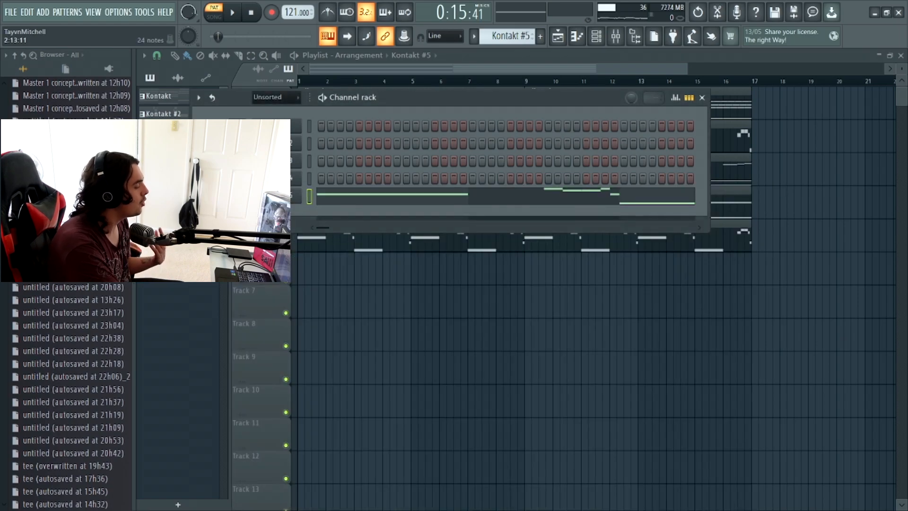
- Open the Kontakt #5 bass line in the piano roll and play it from the start in pattern mode
key(F7)
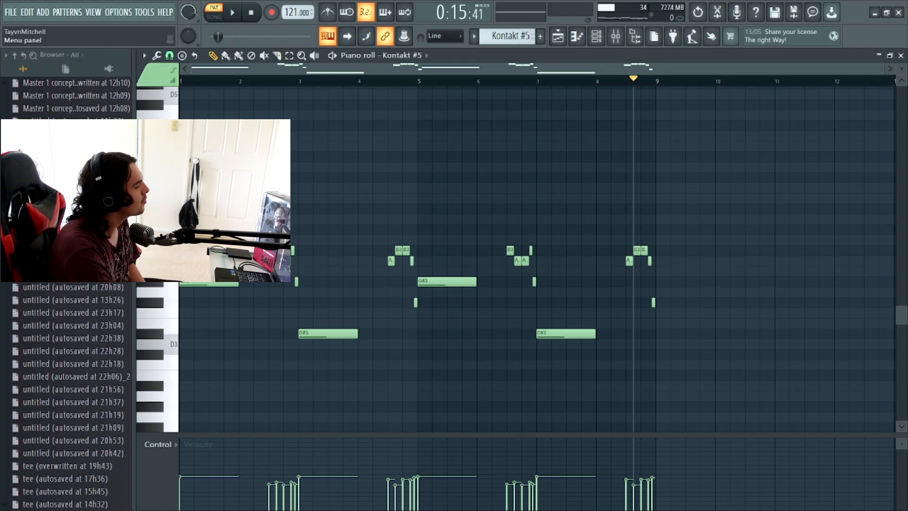
click(214, 13)
click(214, 12)
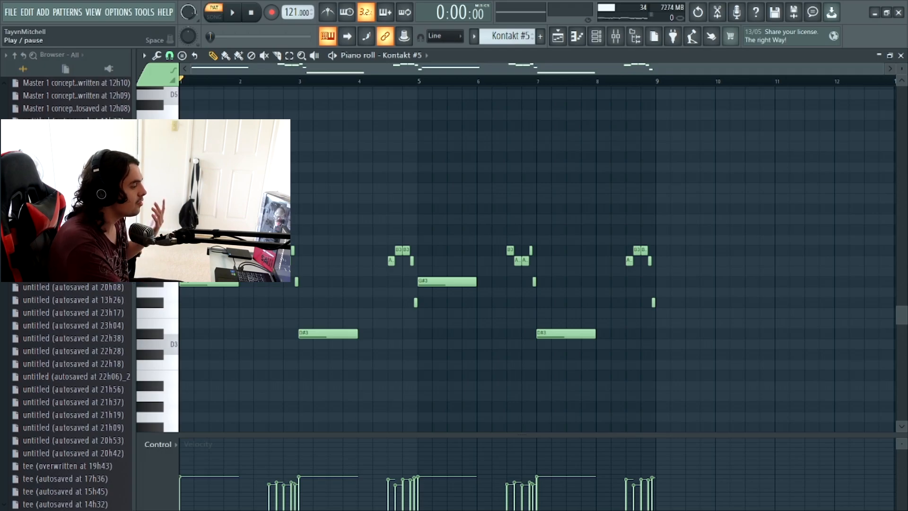
key(space)
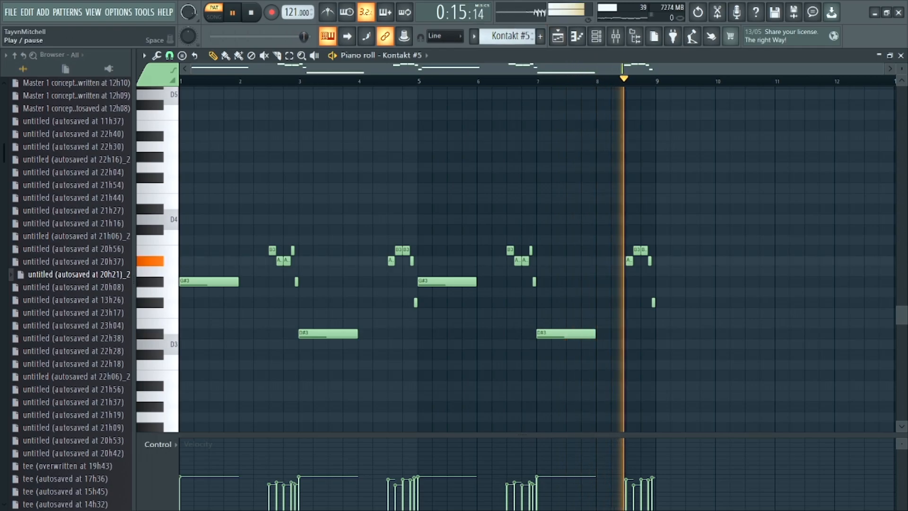
click(232, 12)
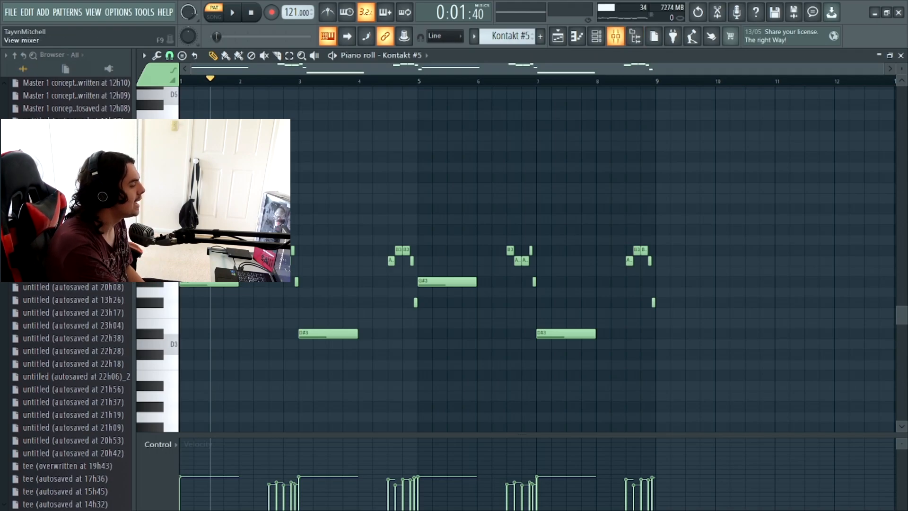
- Inspect the Decapitator_2 settings on the Kontakt #5 mixer track
key(F9)
click(813, 91)
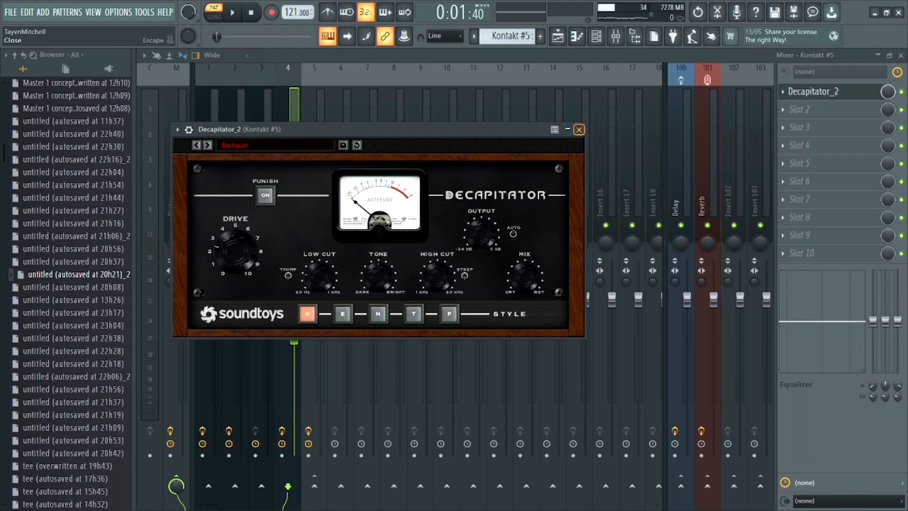
click(579, 130)
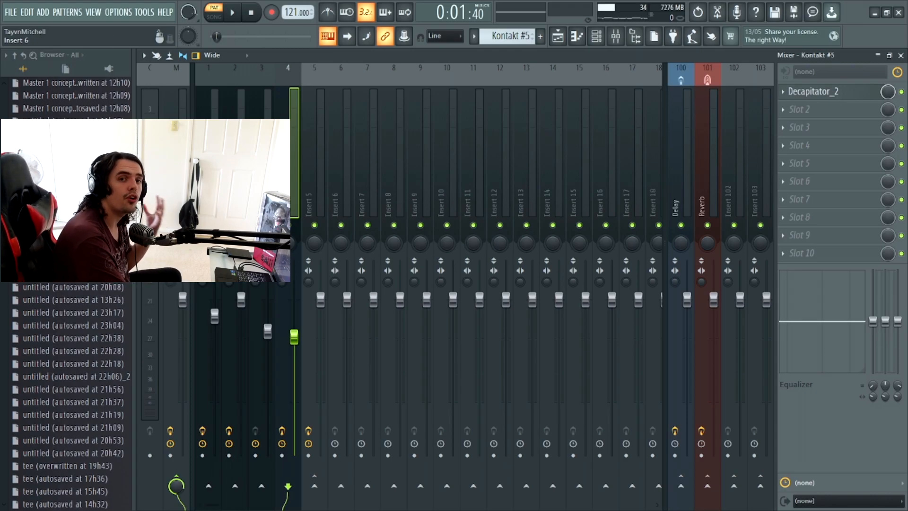
- Select the Insert 5 mixer track and inspect the settings of its RC-20 Retro Color_2 and Vintage Chorus effects
click(310, 166)
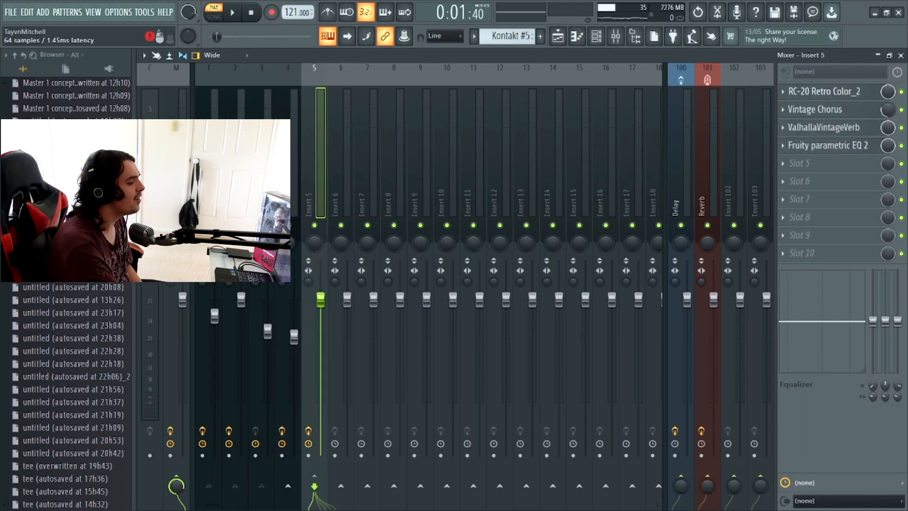
click(823, 92)
click(495, 353)
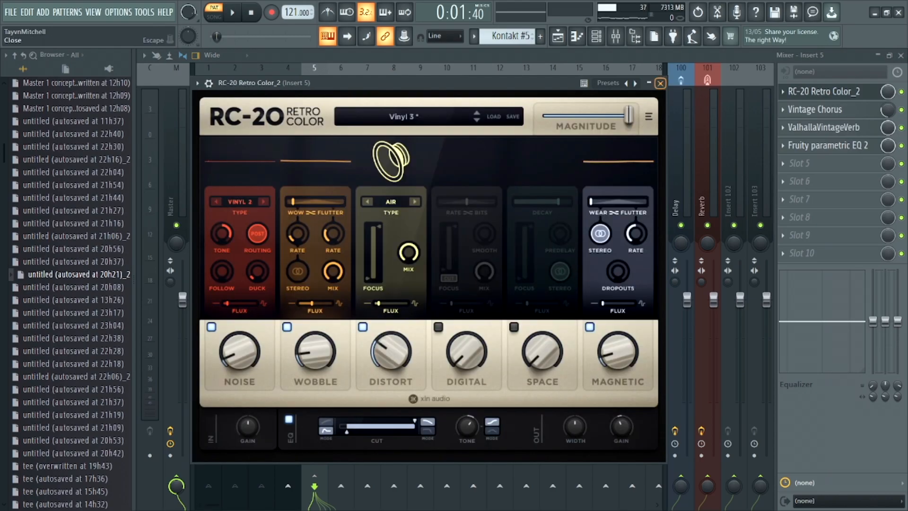
click(823, 92)
click(823, 109)
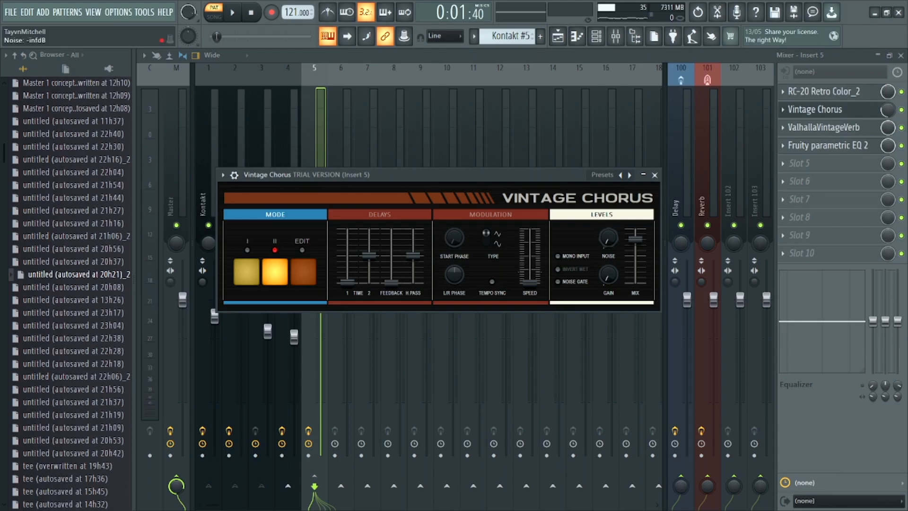
click(654, 174)
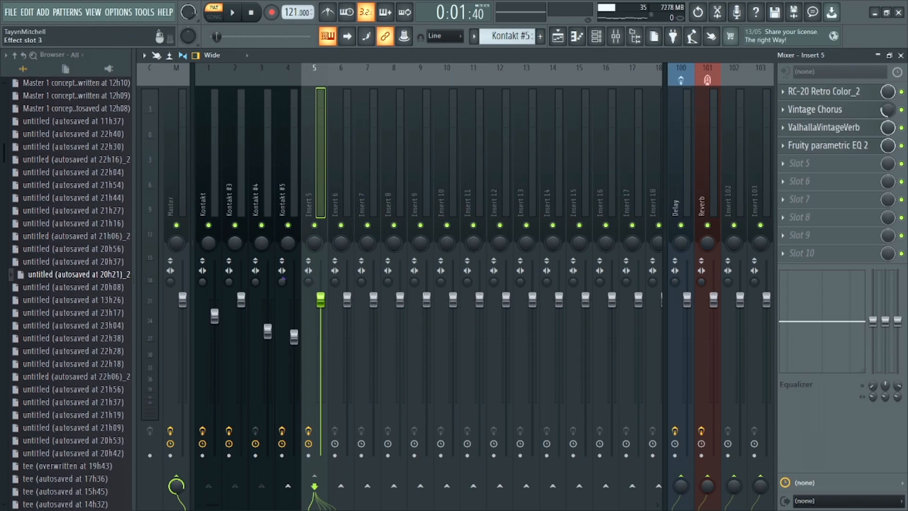
- Inspect the ValhallaVintageVerb and Fruity parametric EQ 2 settings on Insert 5, and return to the playlist
click(823, 127)
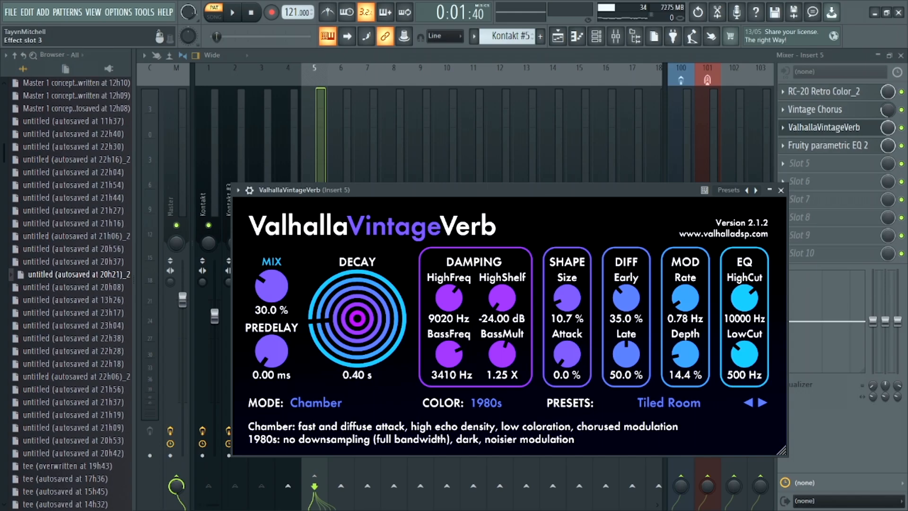
click(781, 190)
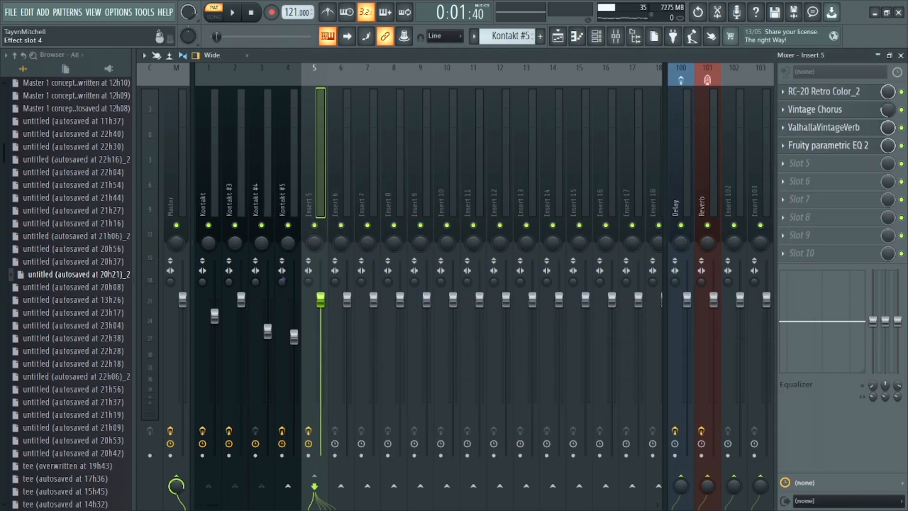
click(828, 145)
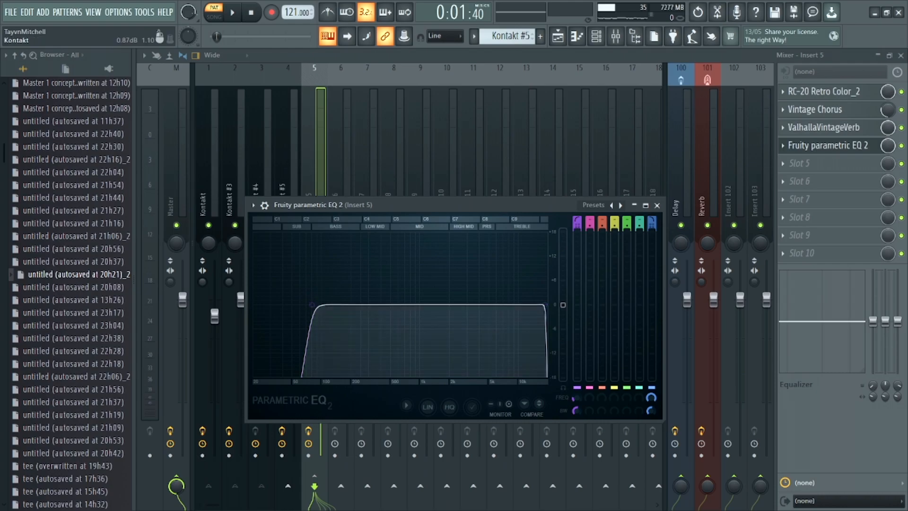
click(286, 165)
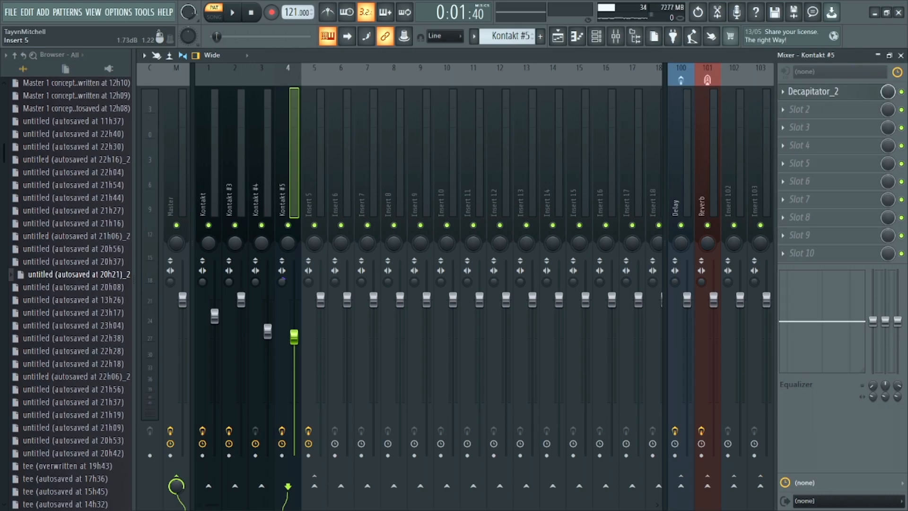
click(558, 36)
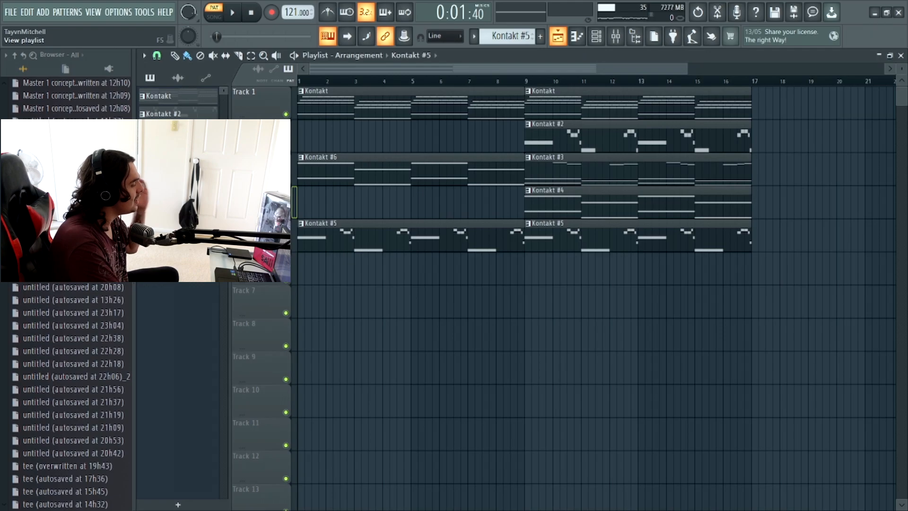